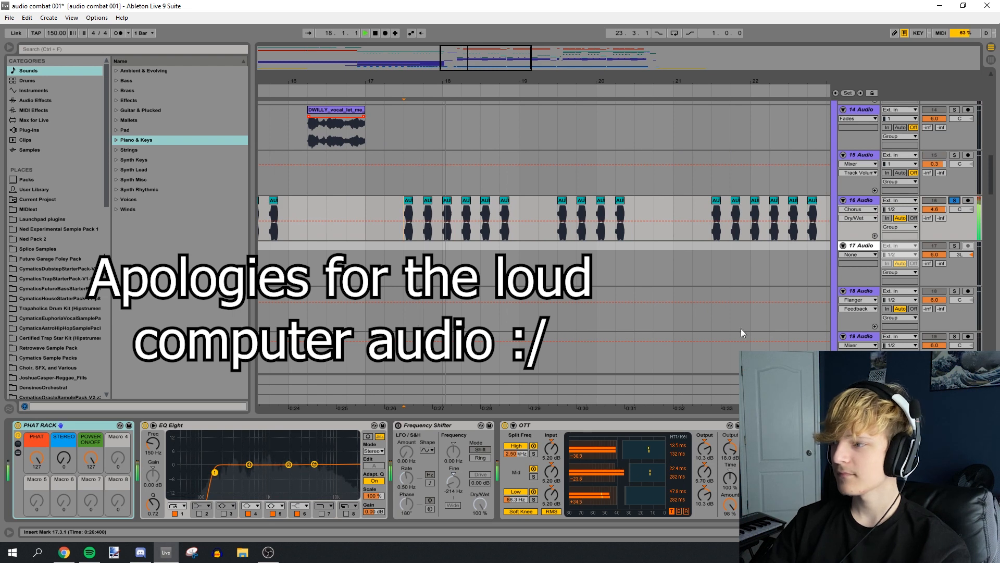
Look through track 16's effects chain and play its clips from 17.3 with the effects bypassed.
drag(896, 532, 923, 531)
key(space)
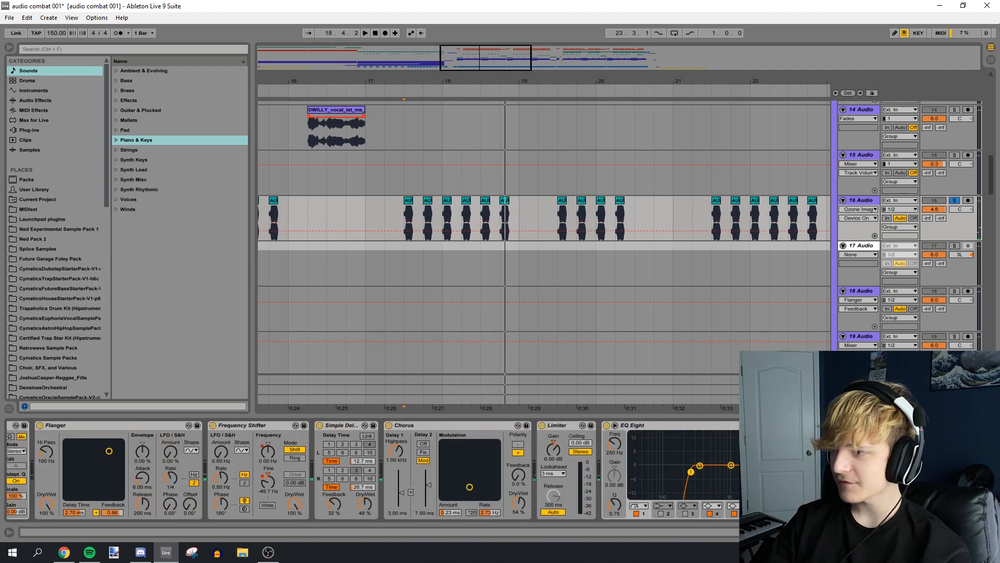
click(406, 212)
key(space)
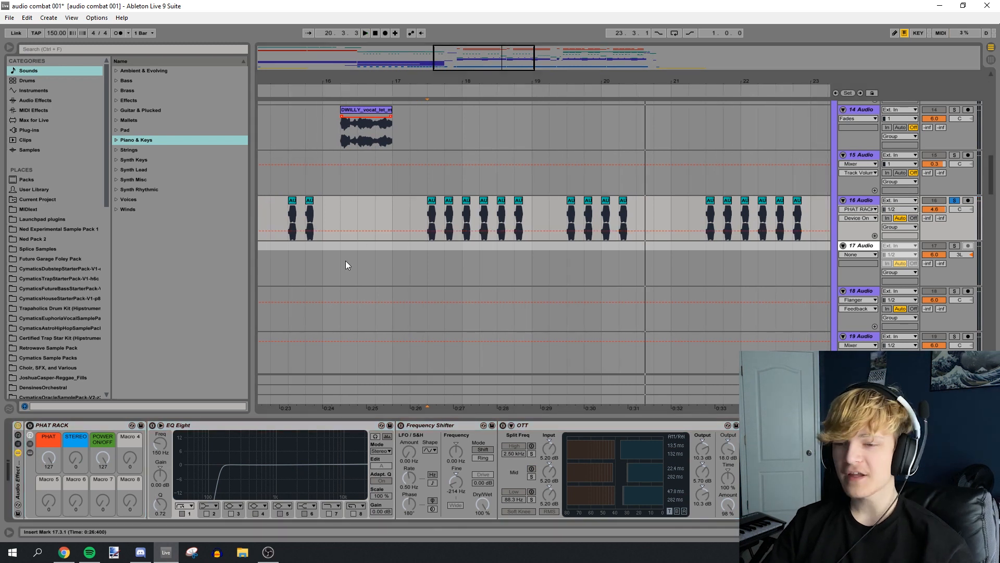
Play track 16's clips with PHAT RACK active, and enable the first EQ Eight after it.
key(space)
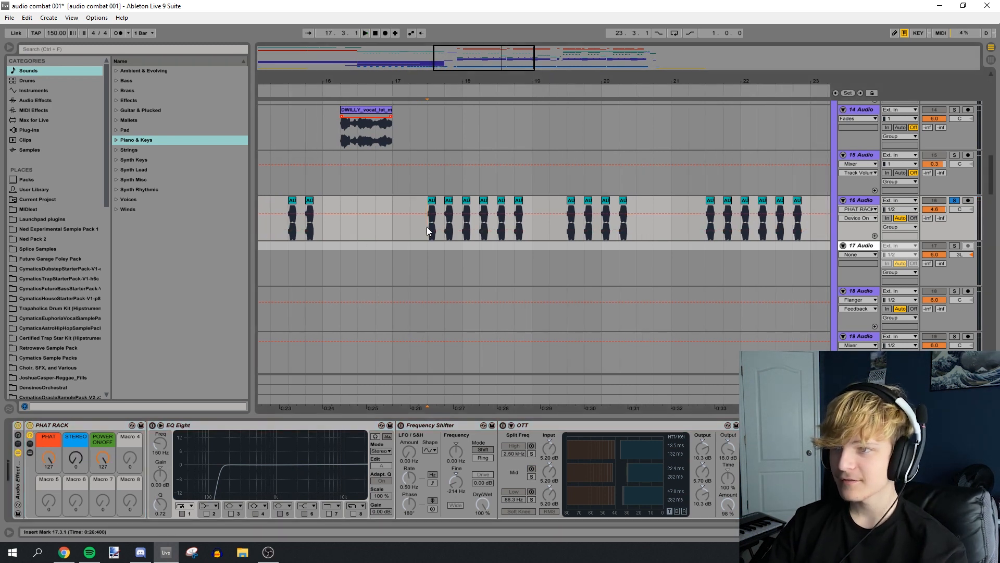
key(space)
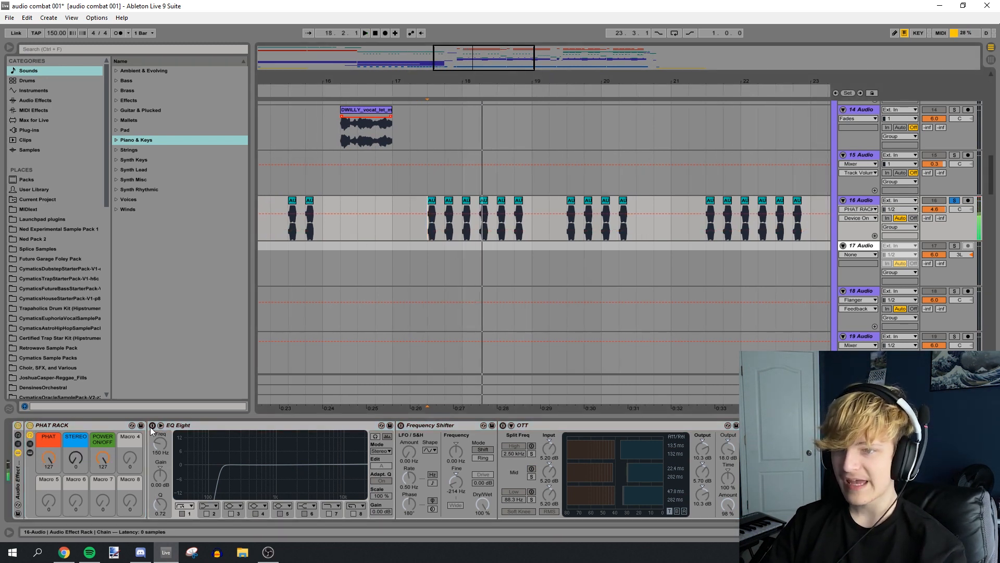
click(152, 425)
key(space)
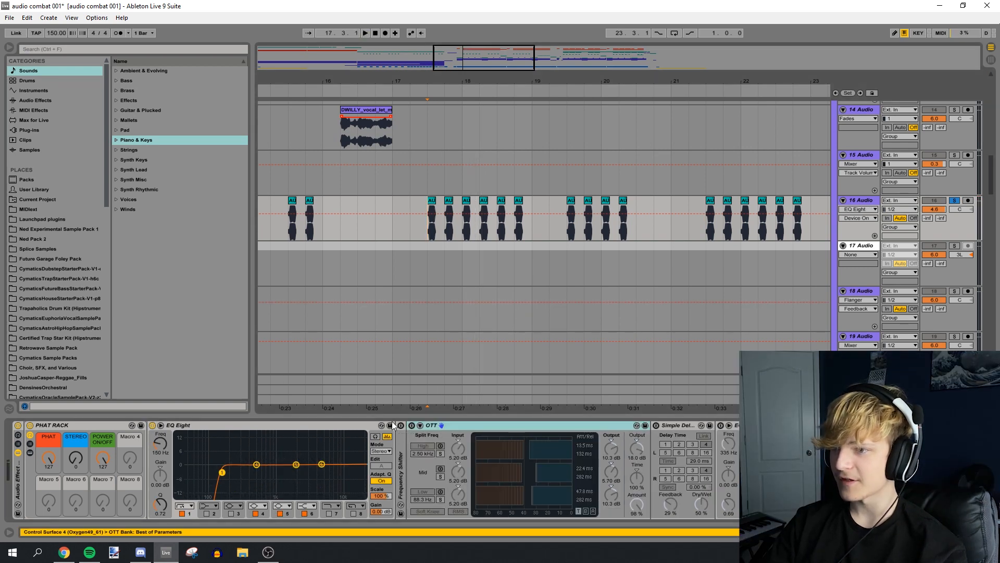
Enable the OTT device on track 16 and play the clips with it.
click(412, 425)
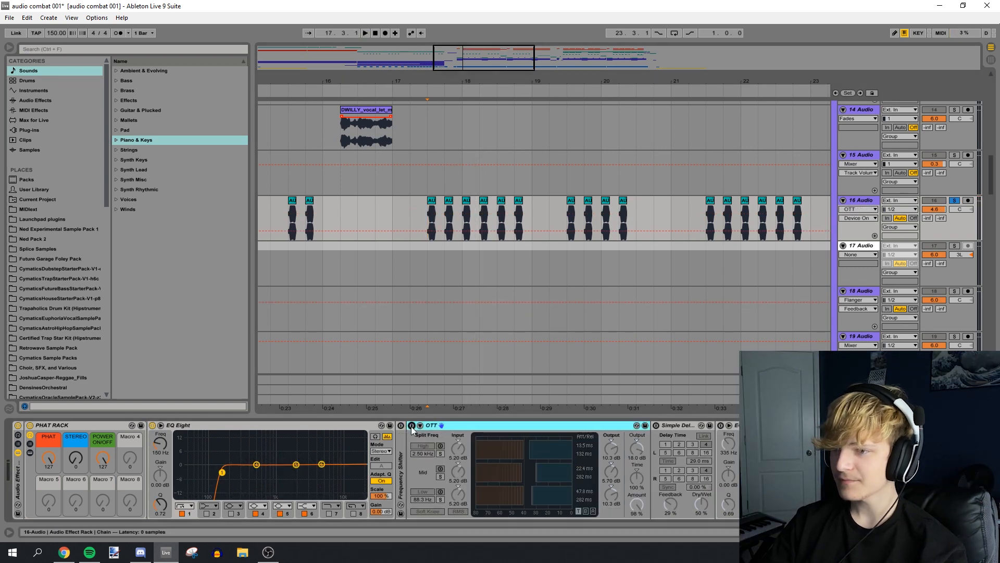
key(space)
scroll(374, 470, right, 4)
key(space)
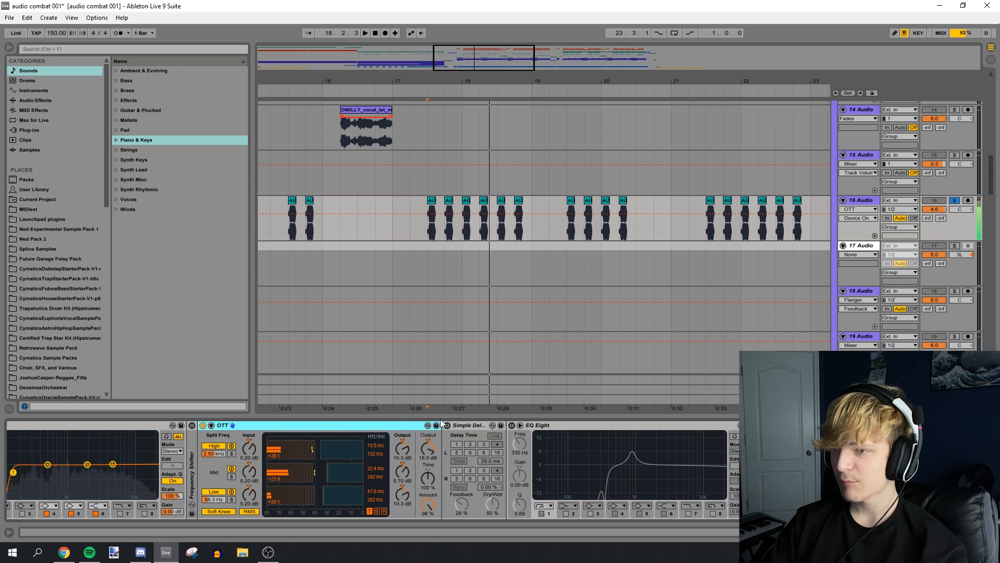
Enable the Simple Delay that follows OTT on track 16 and listen to the clips.
click(447, 425)
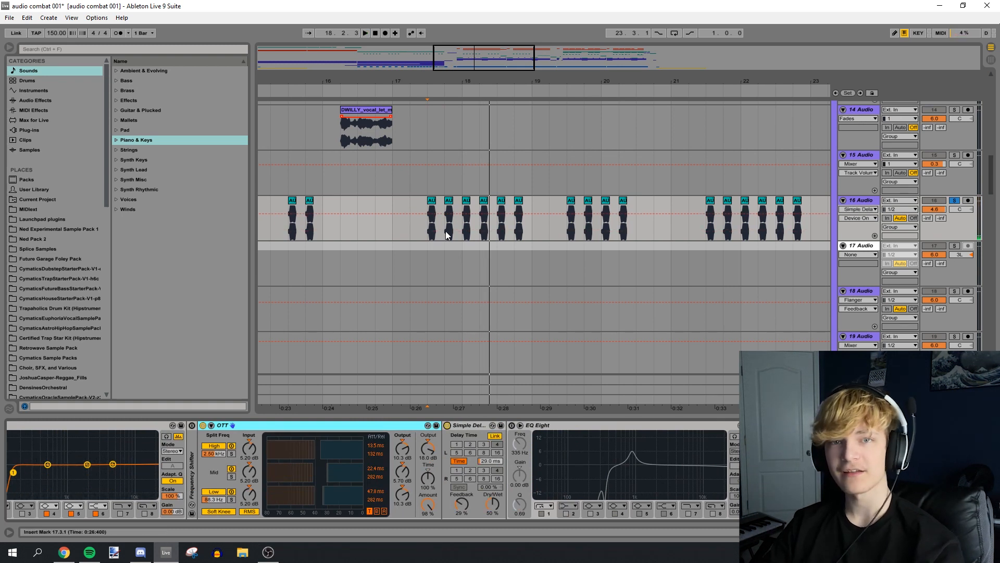
key(space)
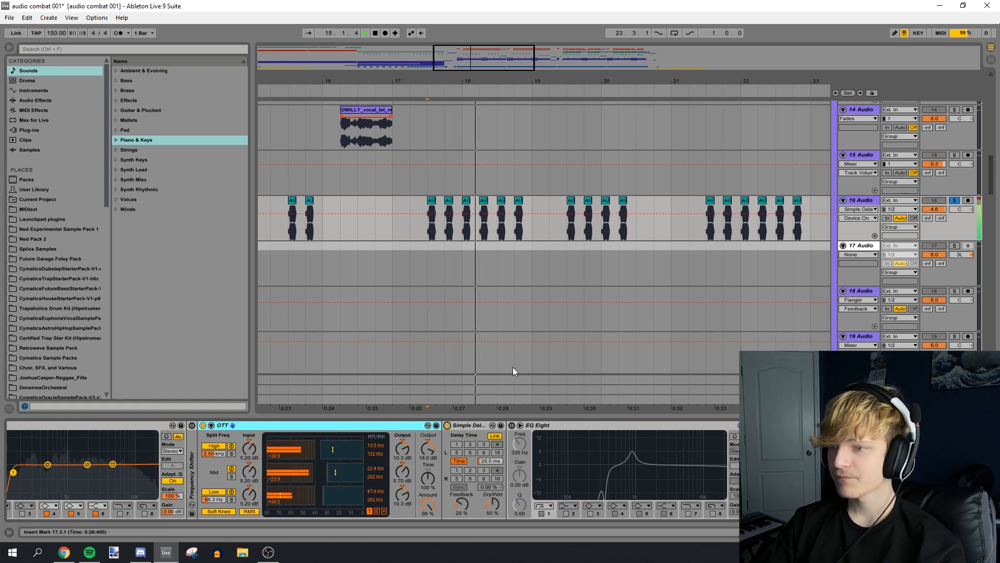
key(space)
Enable the EQ Eight after the first Simple Delay and play track 16's clips from 17.3.
click(511, 425)
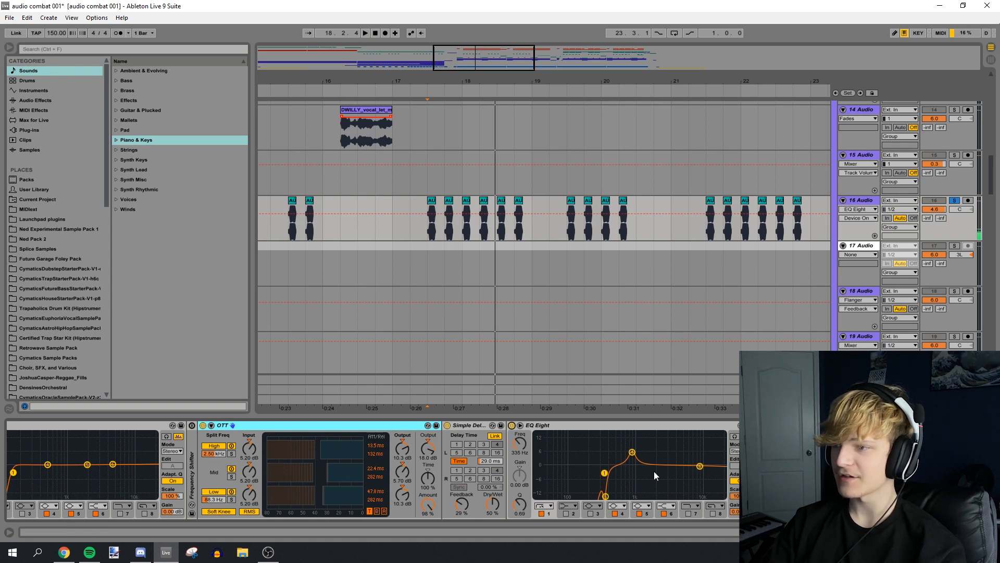
click(426, 246)
key(space)
drag(933, 532, 951, 532)
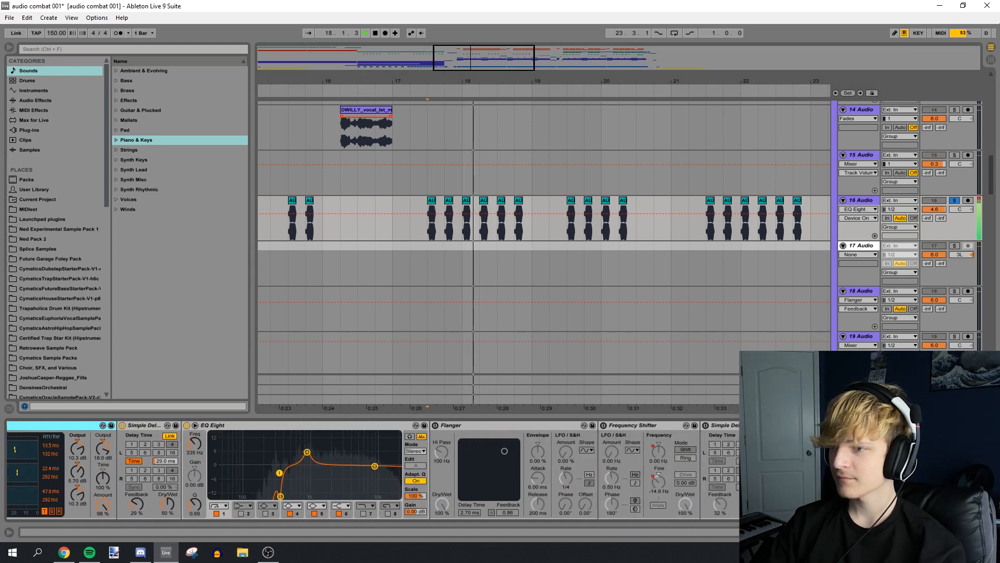
key(space)
Enable the Flanger on track 16 and play the clips from 17.3.
click(436, 425)
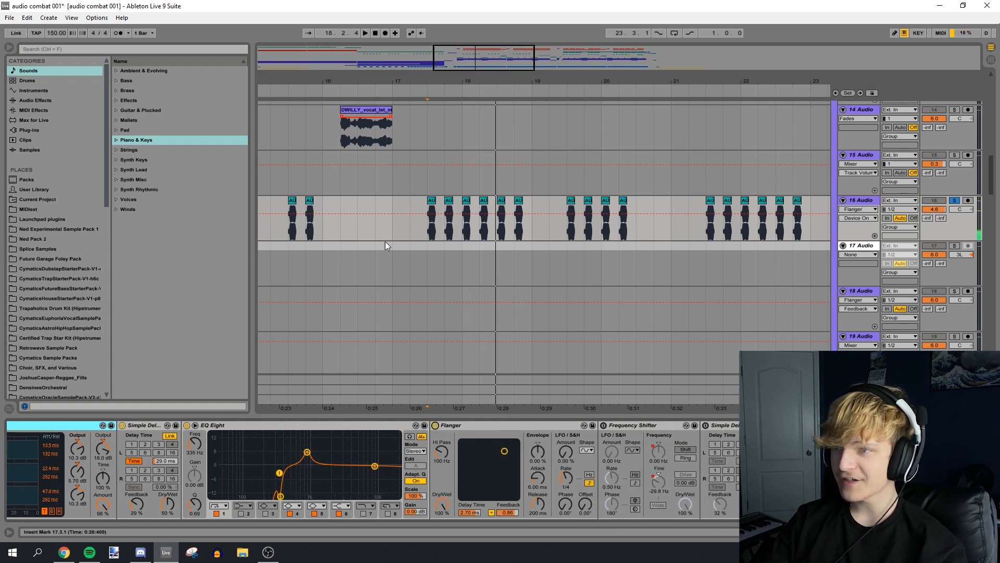
click(412, 229)
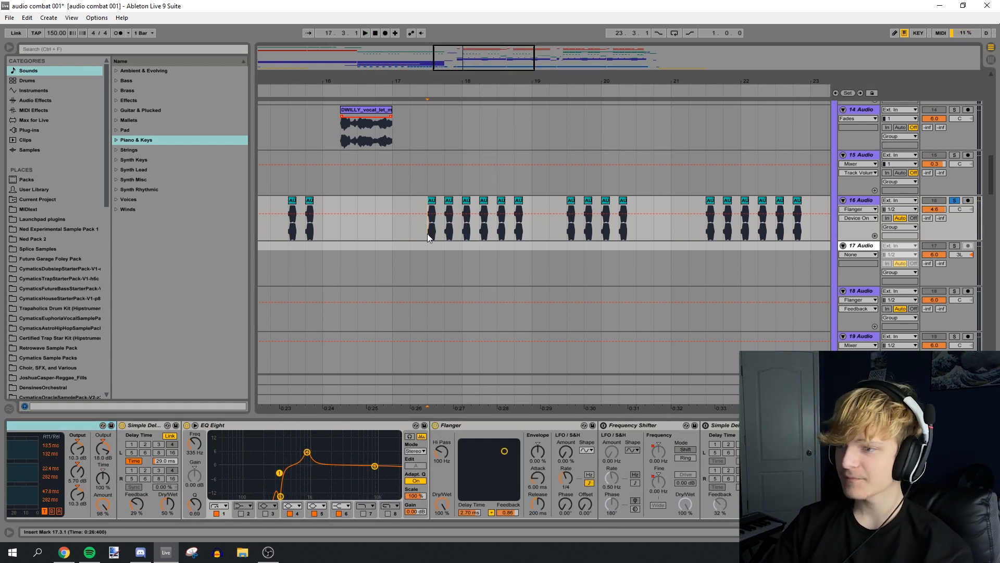
key(space)
drag(949, 532, 961, 532)
key(space)
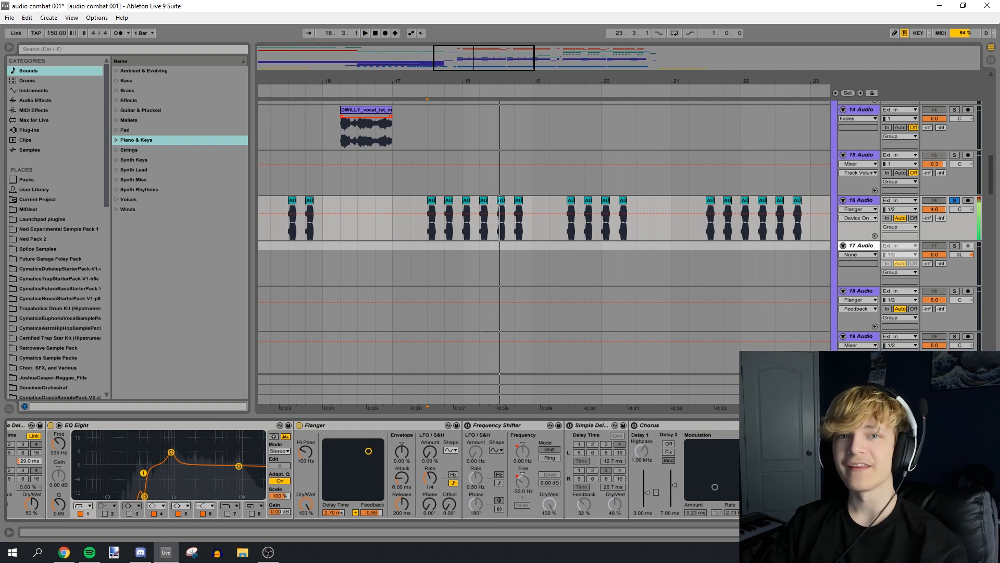
Enable the Frequency Shifter following the Flanger and play track 16's clips.
click(468, 425)
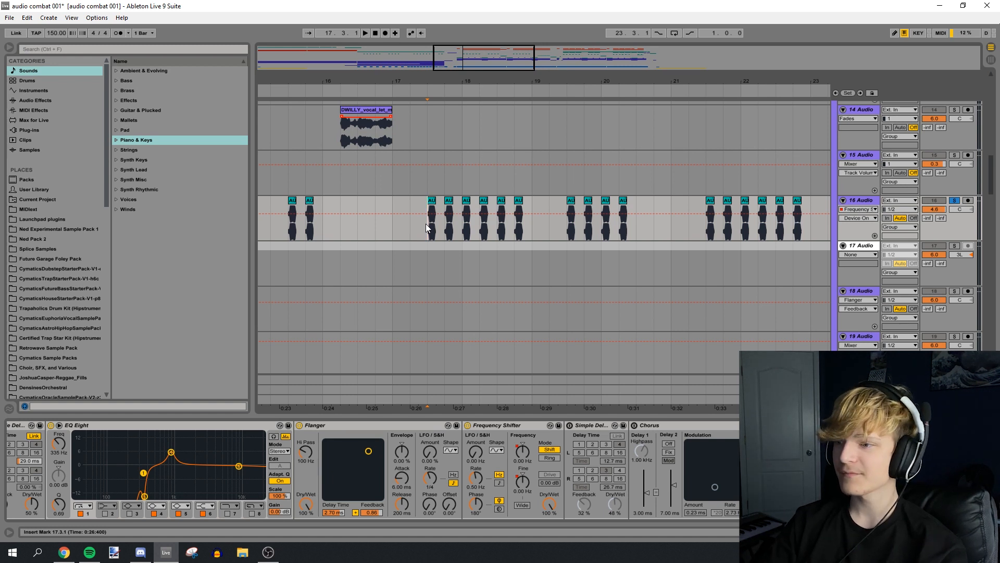
key(space)
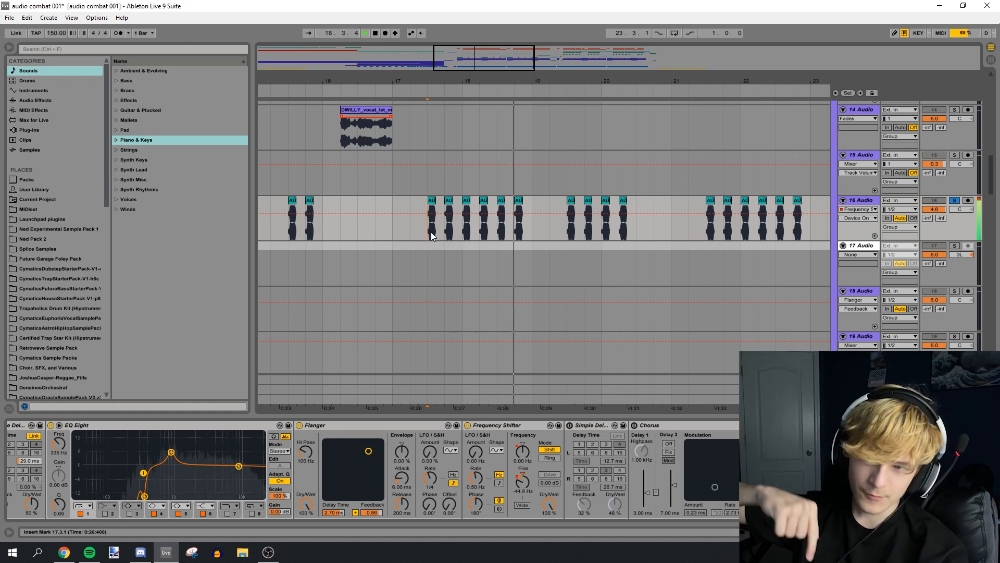
key(space)
Enable the second Simple Delay and the Chorus on track 16, and audition the clips.
click(570, 426)
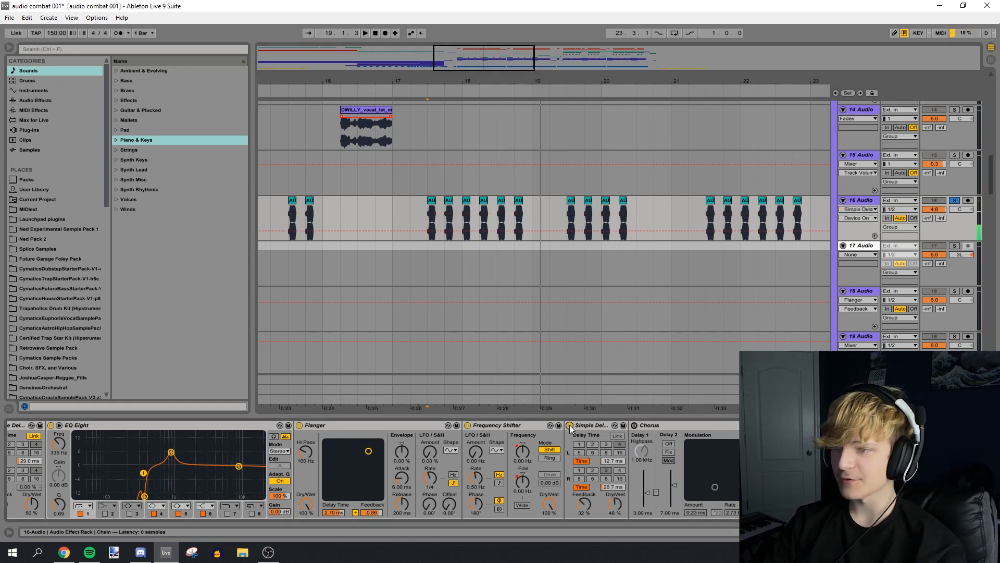
key(space)
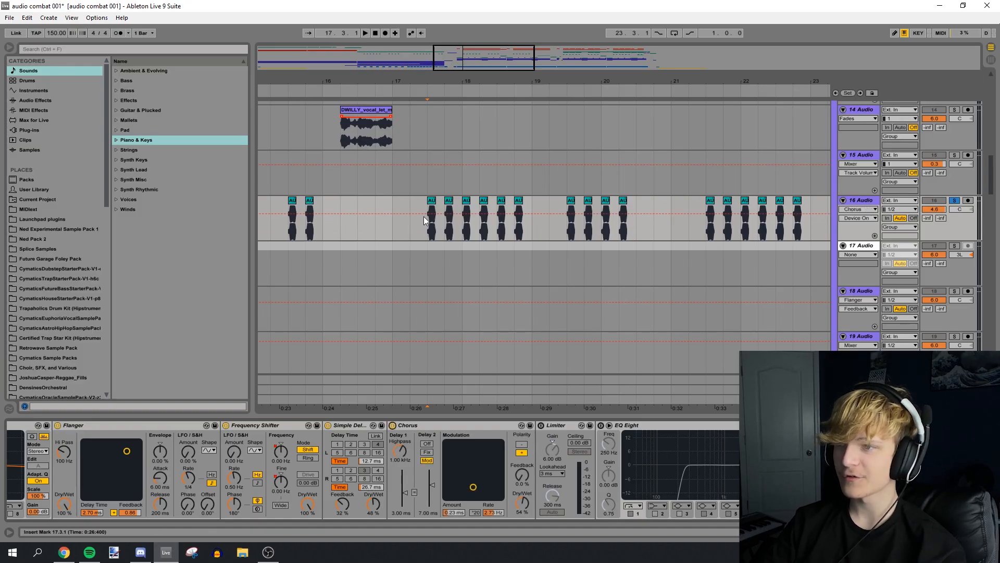
key(space)
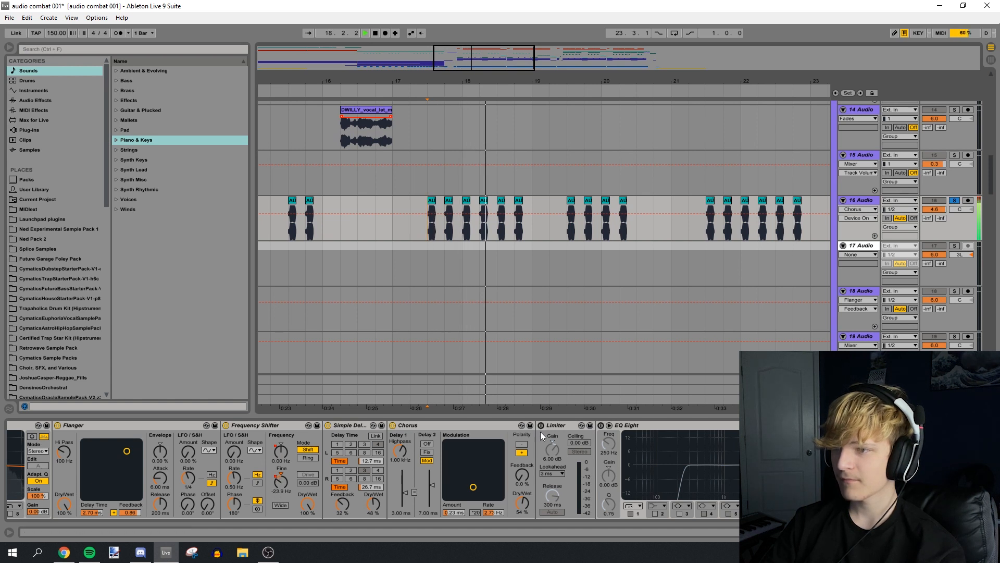
key(space)
Enable the Limiter on track 16, audition the clips, and close the Ozone Imager window.
click(542, 425)
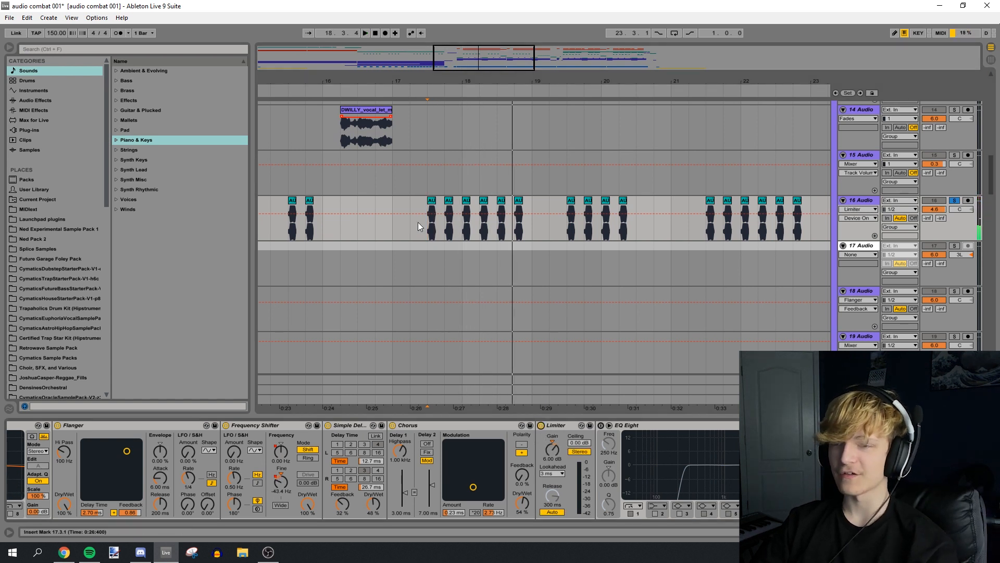
key(space)
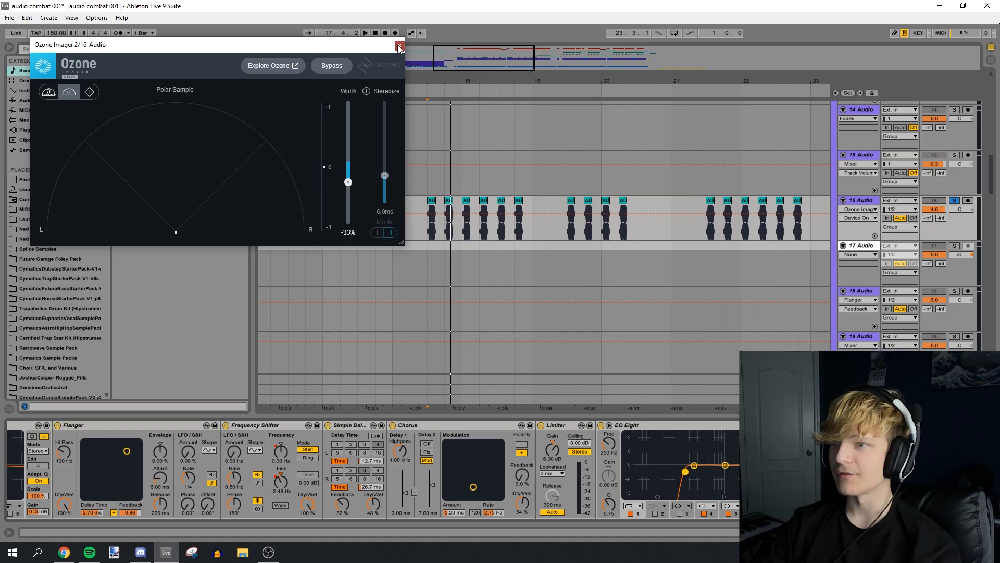
click(887, 3)
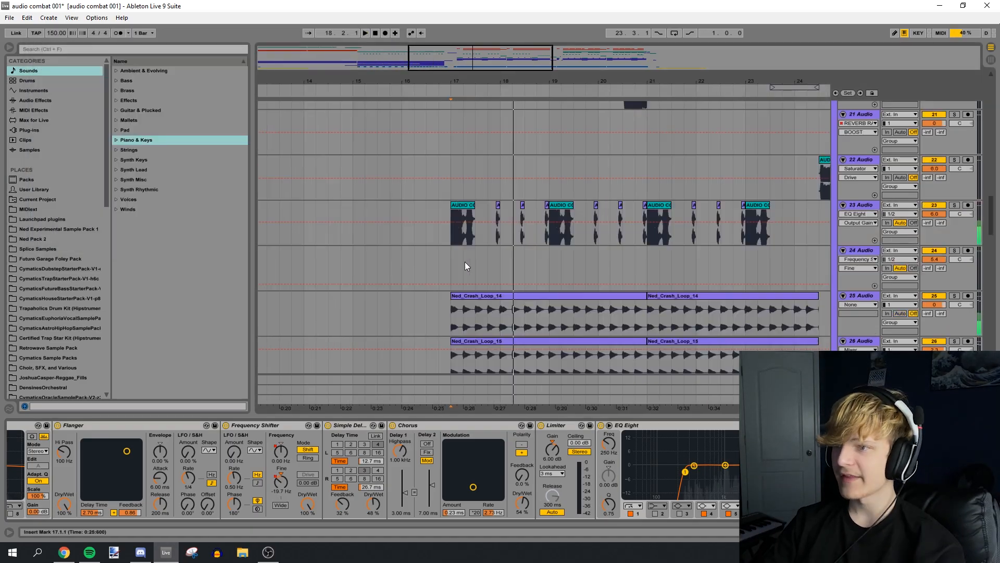
Solo track 23 and play its clips from bar 17 with the full effects chain.
click(449, 233)
key(space)
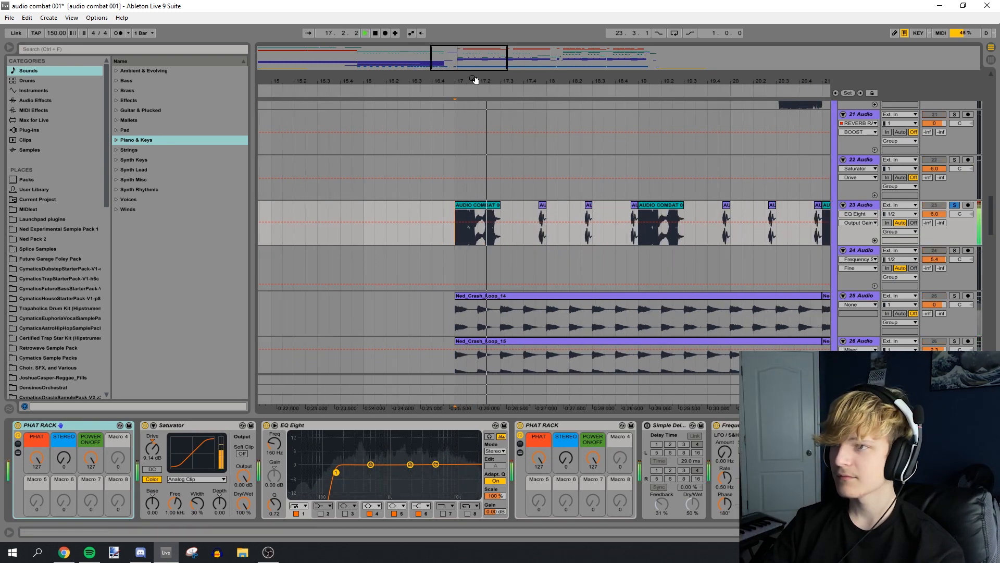
drag(476, 80, 523, 52)
key(space)
Play track 23's first clip with its effects bypassed and enabled, and examine the rest of its effects chain.
scroll(373, 469, right, 5)
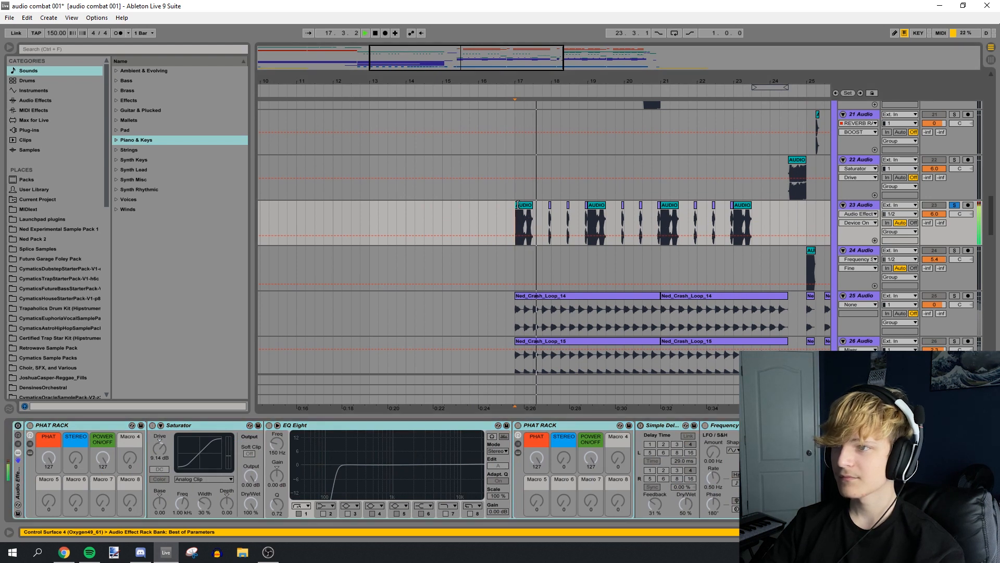
key(space)
key(space)
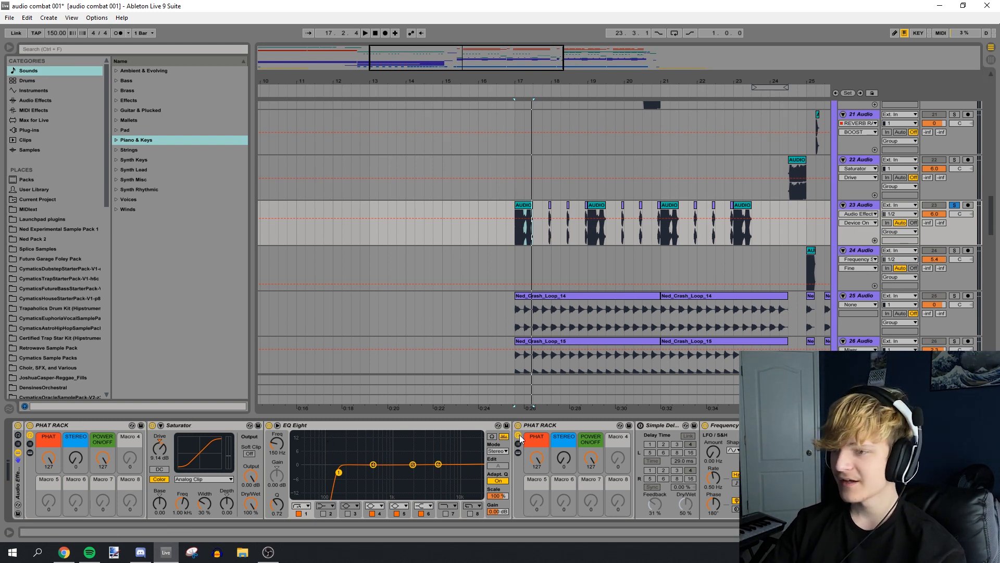
drag(929, 532, 939, 532)
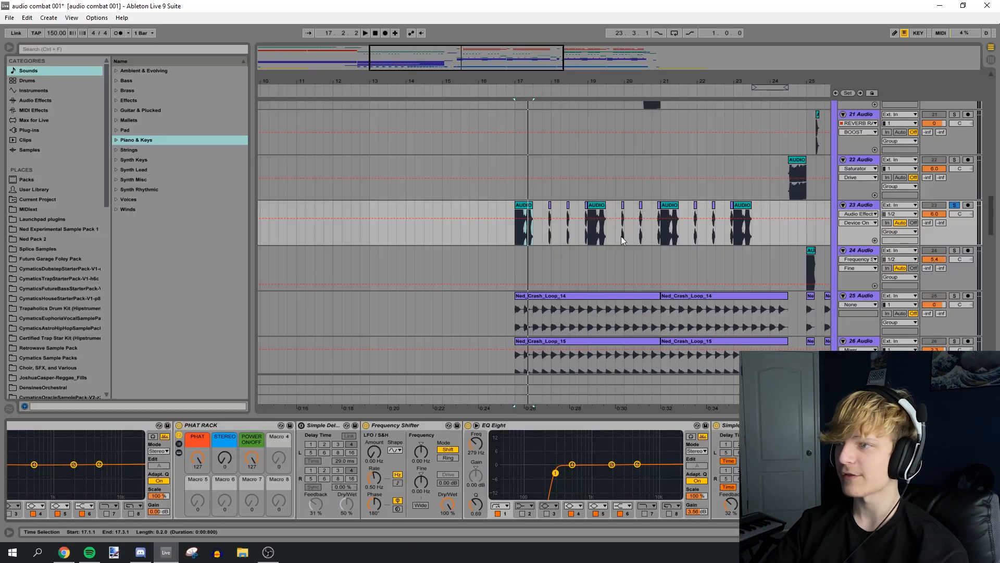
Solo track 23 and play its short clip near 17.4.
scroll(621, 236, up, 5)
scroll(570, 190, down, 5)
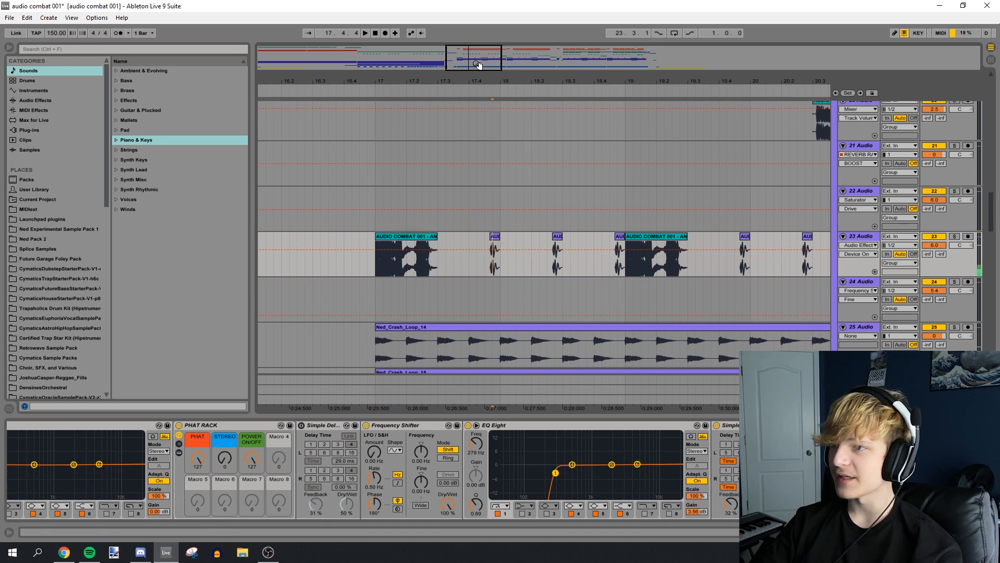
key(ctrl+z)
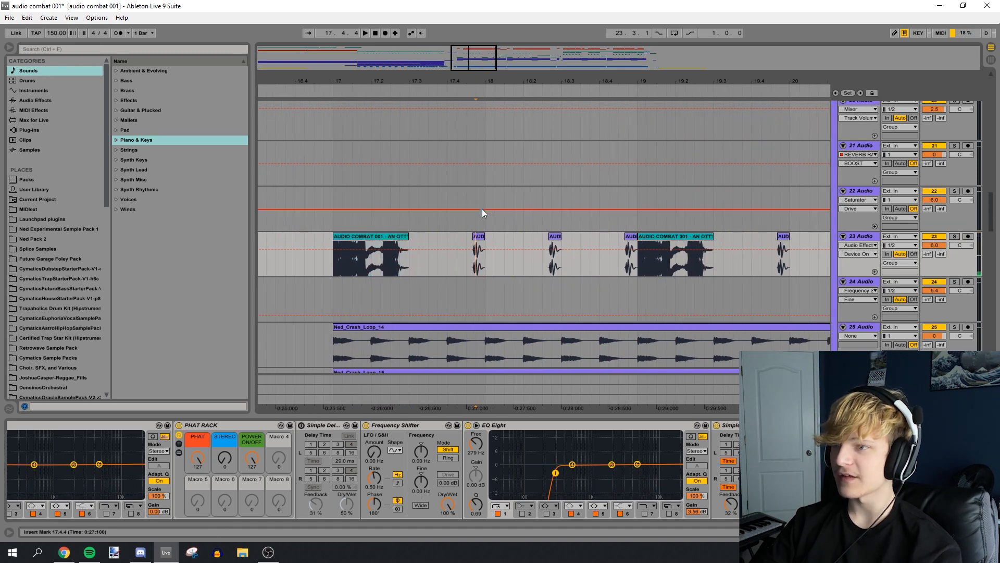
key(minus)
click(482, 268)
key(space)
click(953, 237)
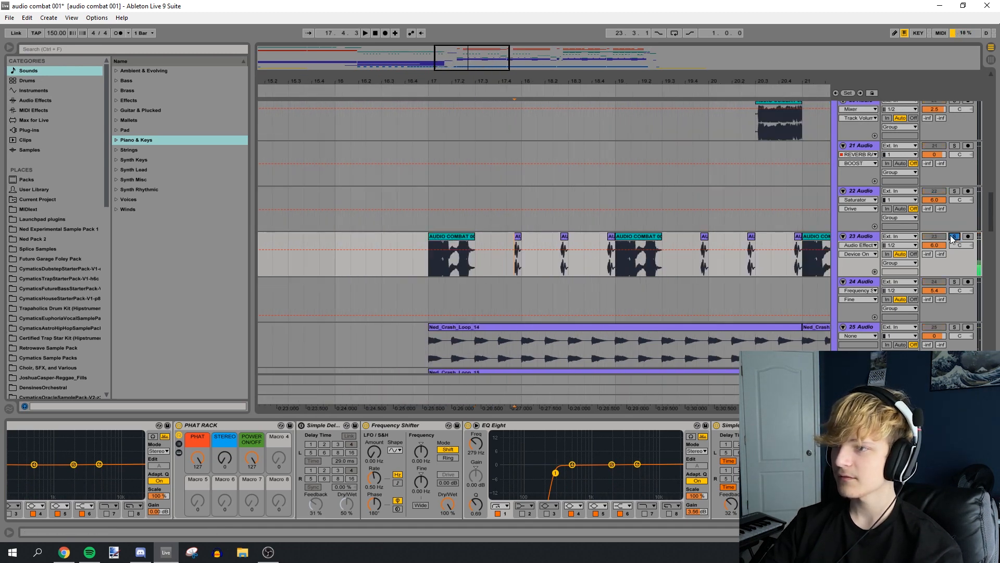
key(space)
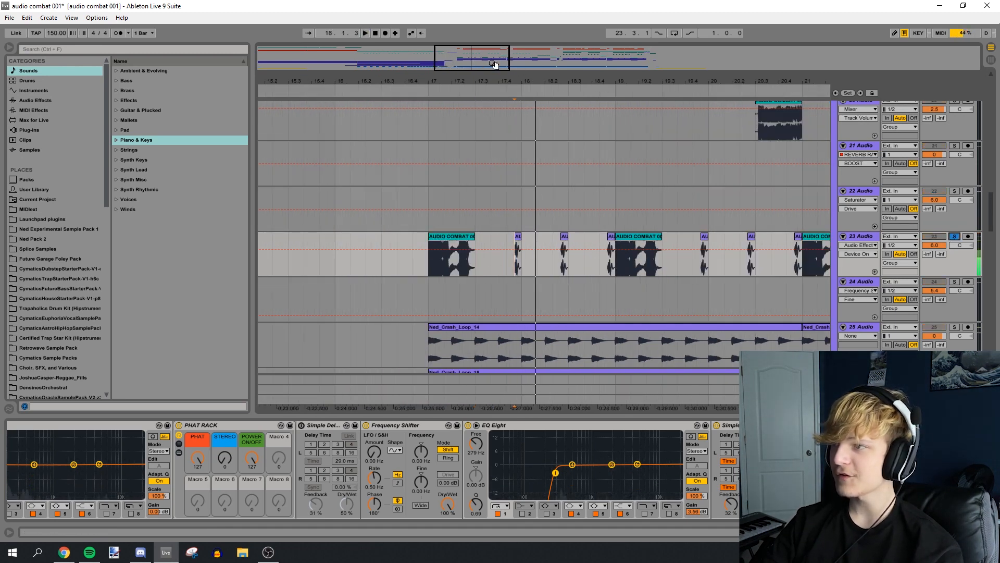
Locate the original full sample clip on track 2 and examine its waveform.
drag(495, 62, 496, 67)
scroll(865, 469, up, 1)
key(minus)
key(minus)
key(minus)
key(minus)
key(minus)
key(minus)
key(minus)
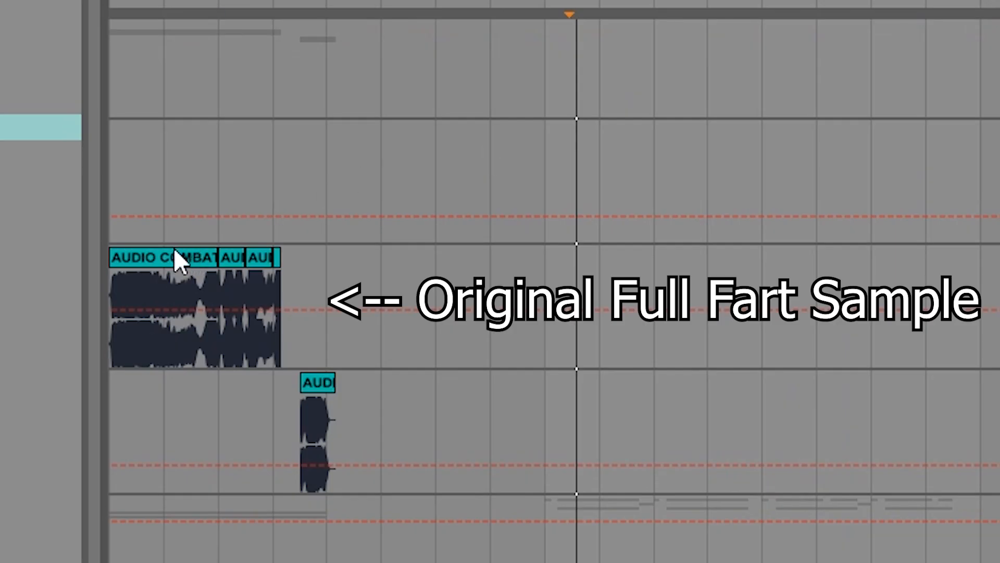
drag(177, 259, 833, 134)
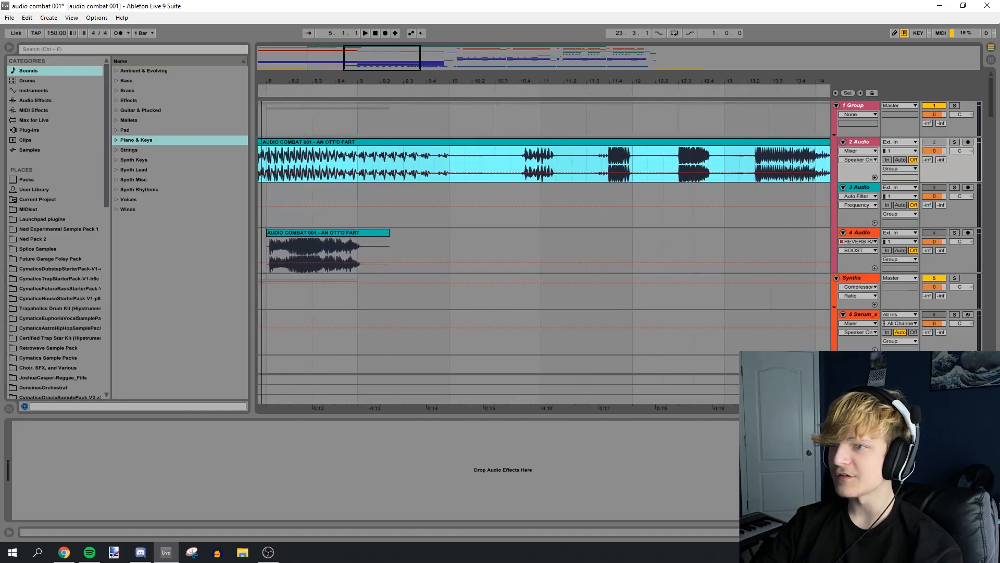
key(plus)
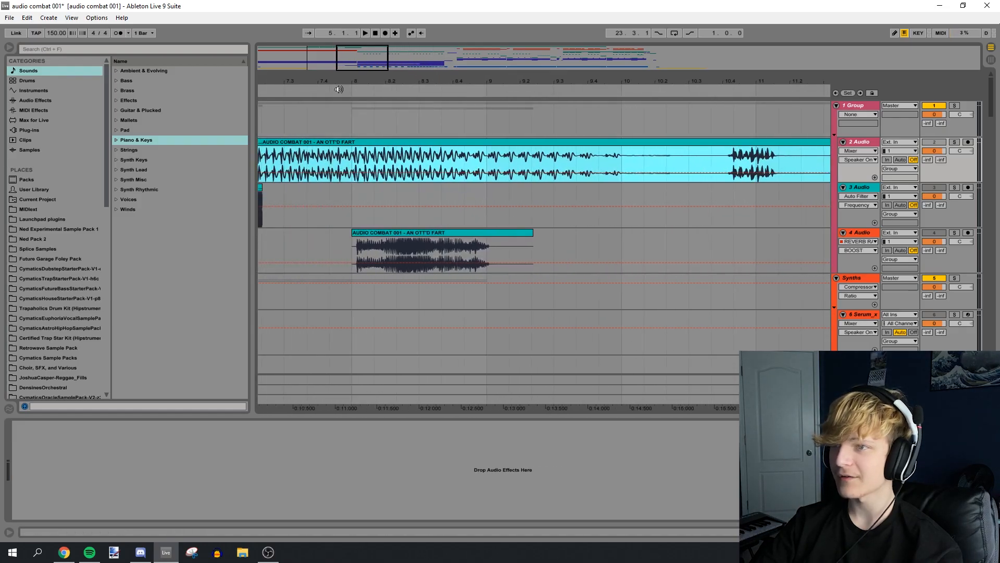
drag(338, 89, 354, 159)
click(492, 167)
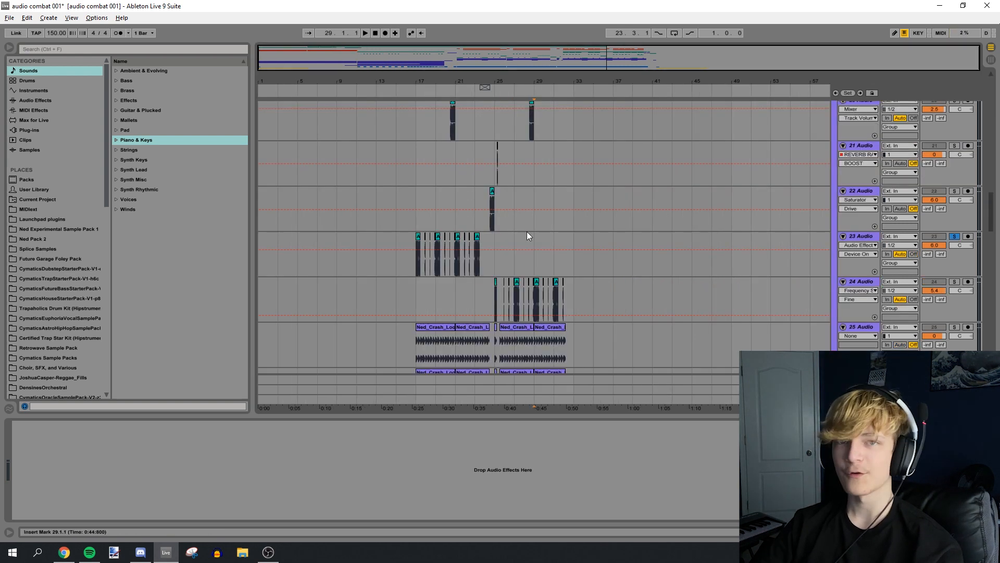
Return to track 23's sample clips around bar 17.
scroll(438, 123, down, 2)
drag(423, 82, 420, 130)
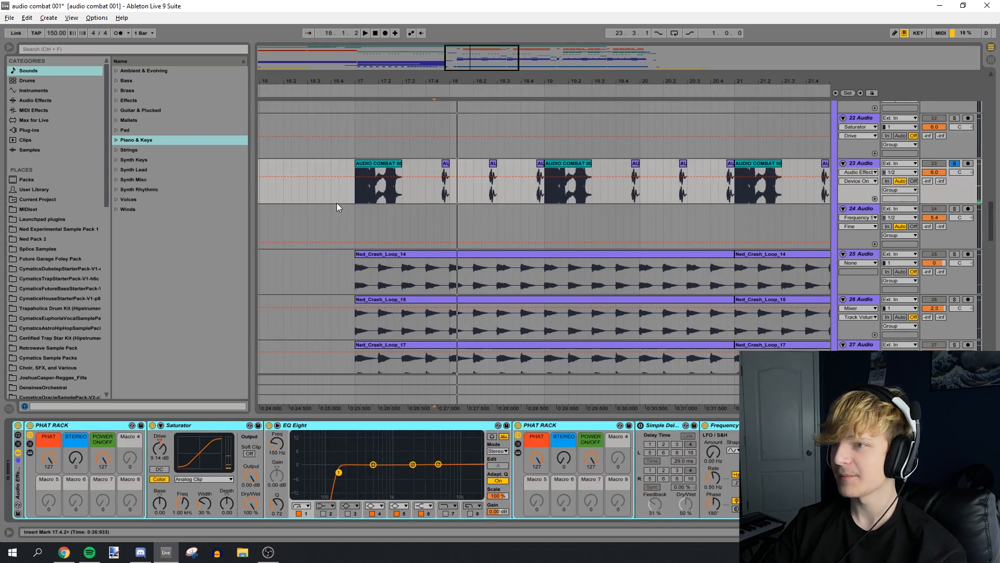
Play track 16's repeated short clips around bars 18 to 20 and examine the Frequency Shifter in its effects chain.
click(356, 181)
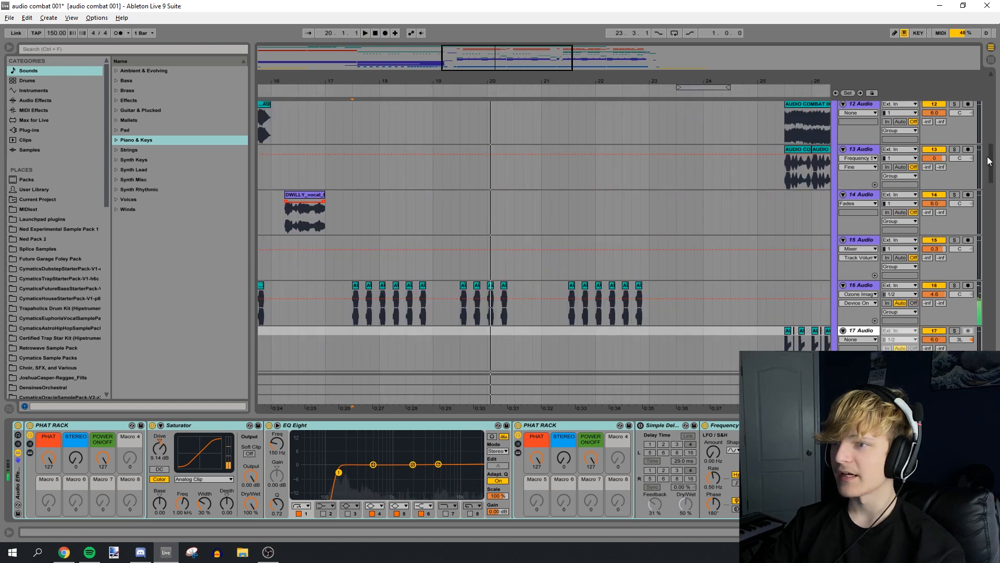
scroll(460, 227, down, 3)
click(458, 225)
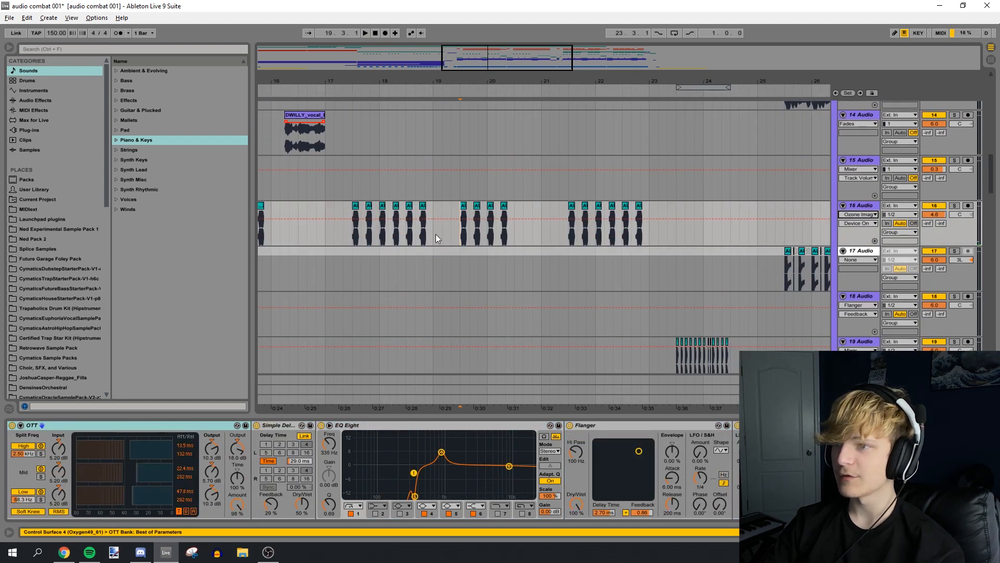
click(414, 232)
key(space)
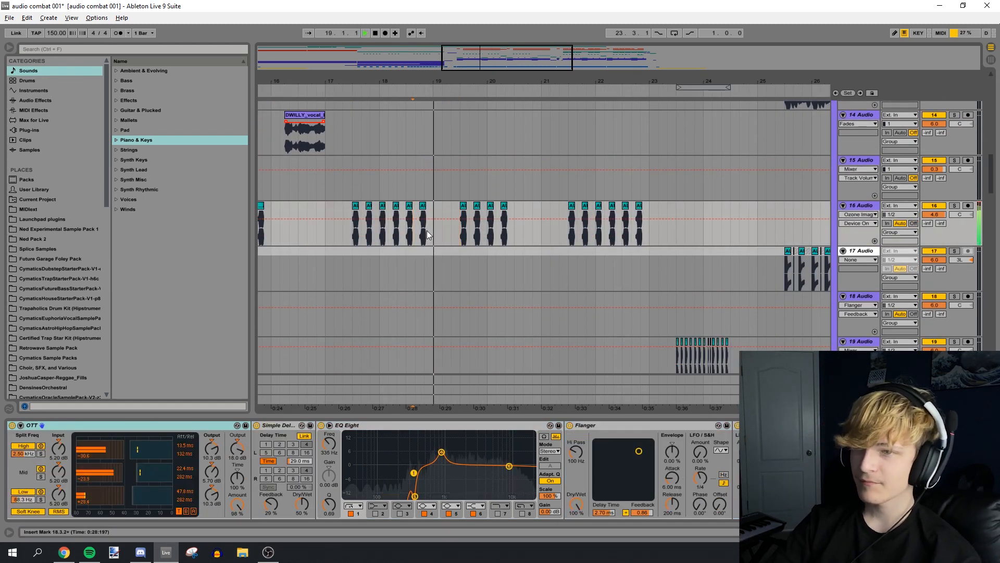
click(434, 232)
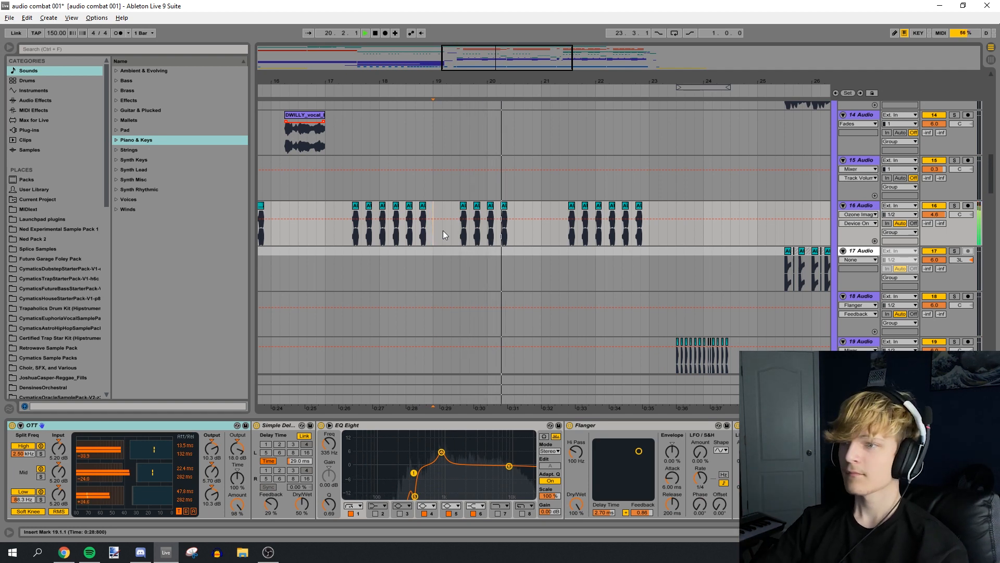
key(space)
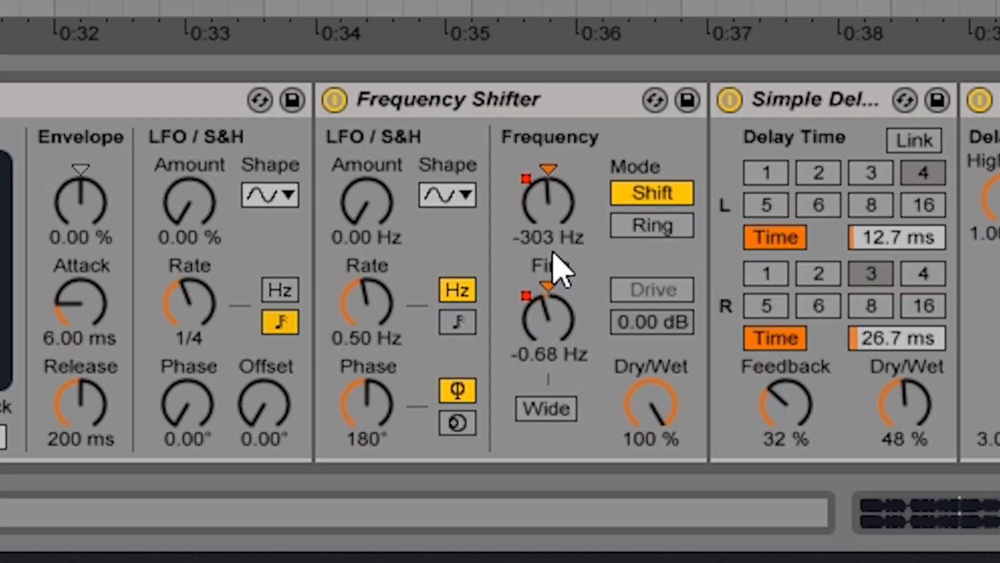
drag(482, 466, 461, 451)
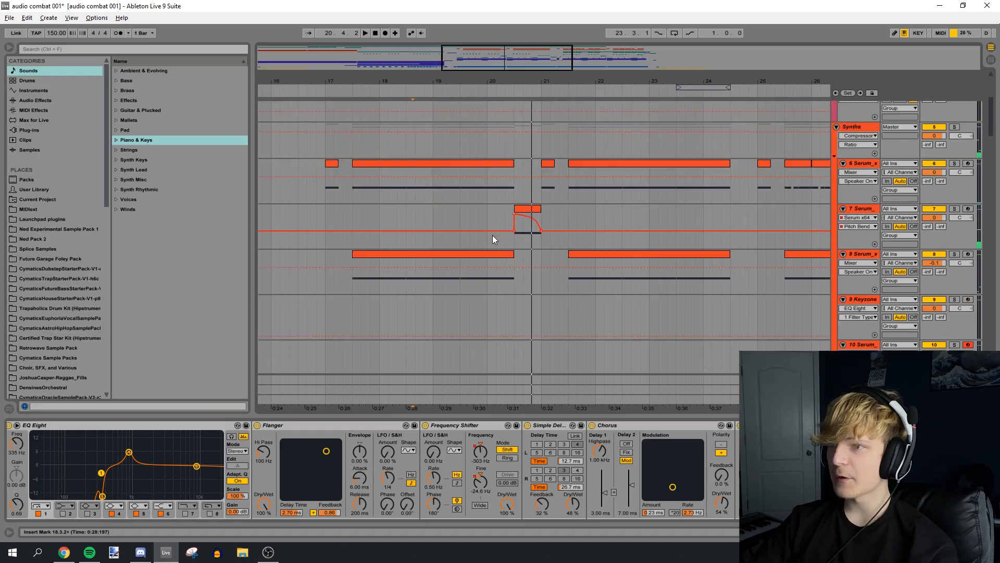
Solo the track 6 Serum part and play it from 17.3.
scroll(492, 236, up, 1)
click(352, 219)
click(955, 195)
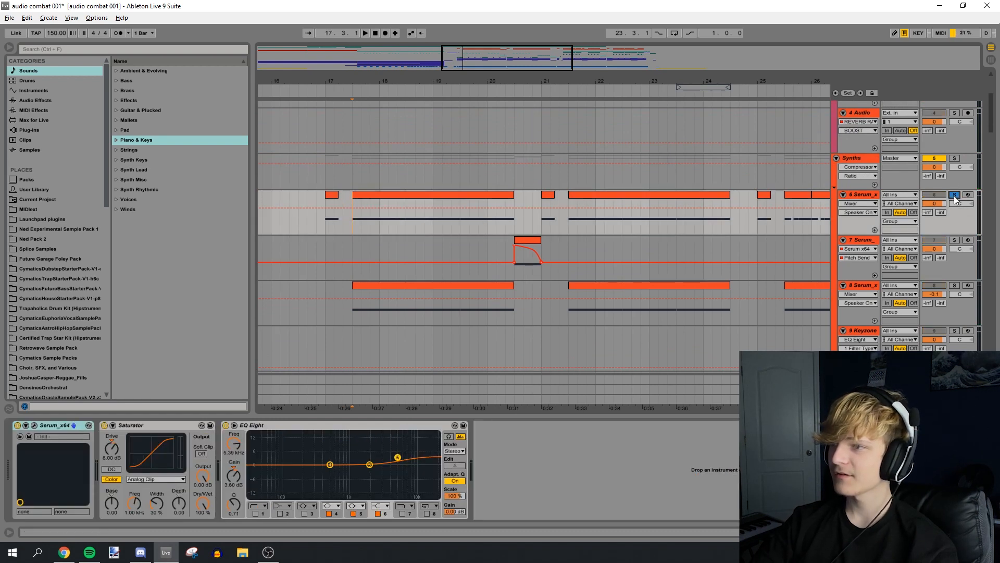
key(space)
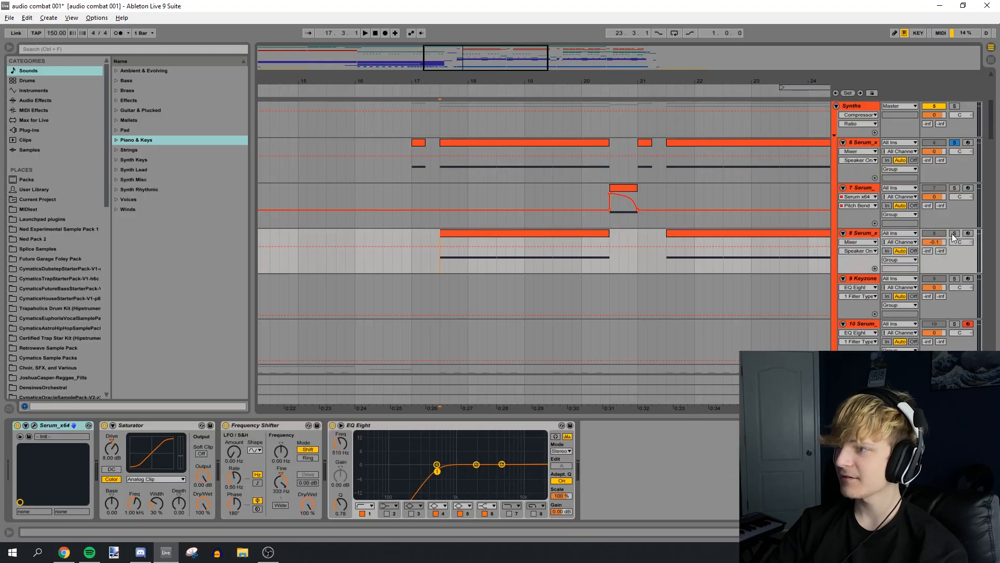
Solo the track 8 Serum layer, play it from 17.3, and return the insert marker to 17.1.1.
click(953, 234)
key(space)
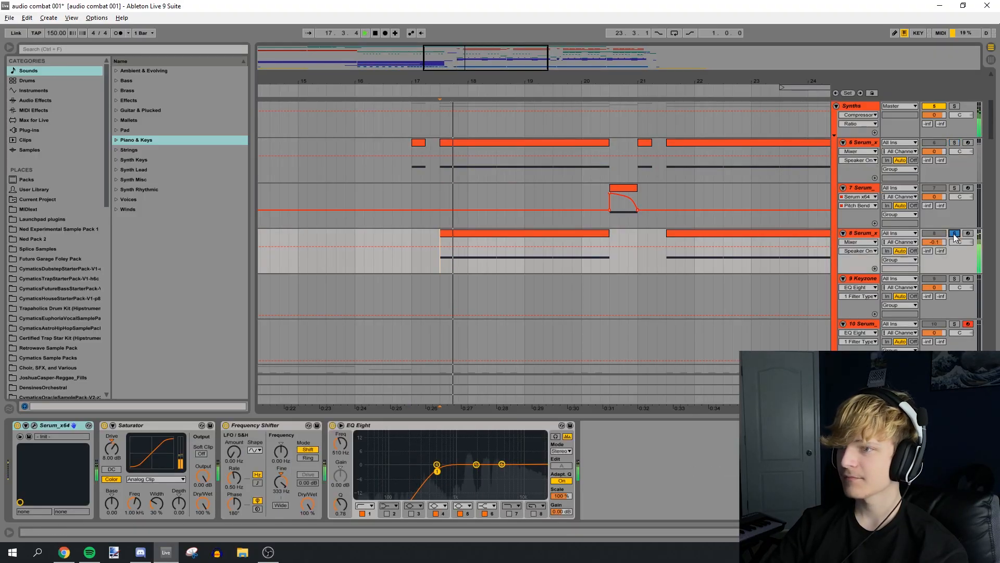
click(35, 425)
click(491, 34)
mouse_move(493, 56)
mouse_down()
mouse_move(510, 41)
mouse_move(509, 51)
mouse_up()
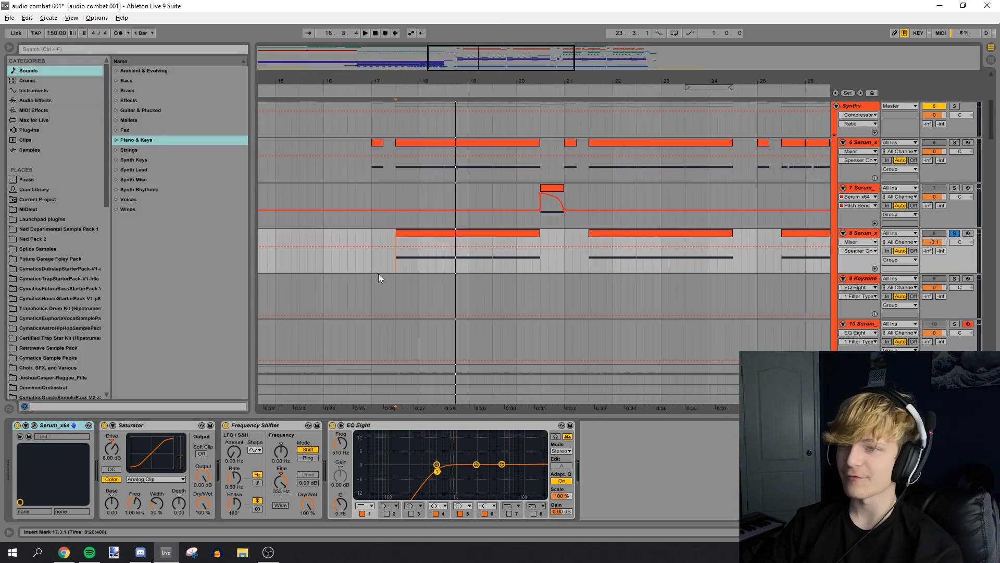
mouse_move(451, 82)
mouse_down()
mouse_move(452, 65)
mouse_move(457, 75)
mouse_up()
key(space)
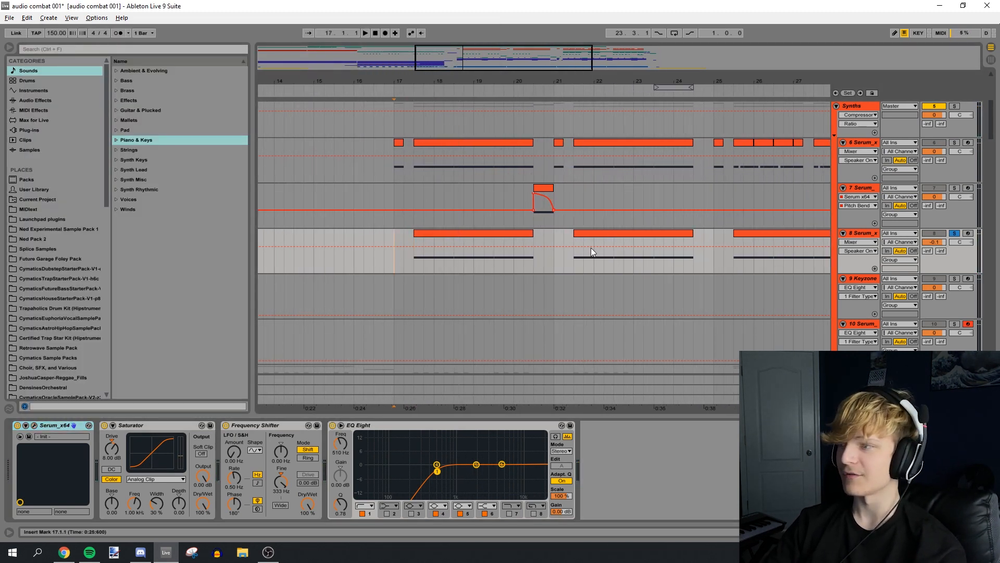
Play track 7's soloed pitch-bend clip at 20.3 and compare the device chains of tracks 6 and 7.
key(space)
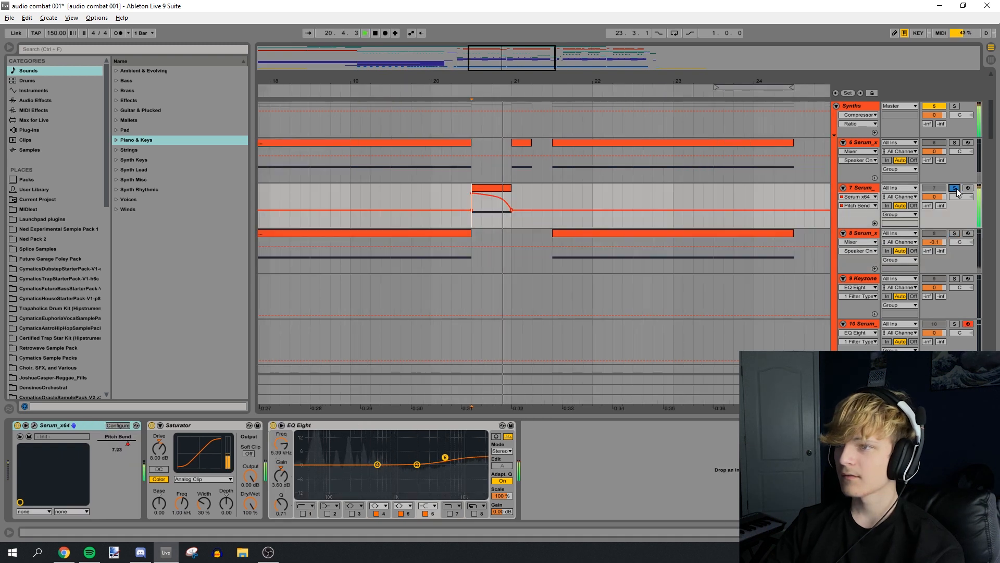
key(space)
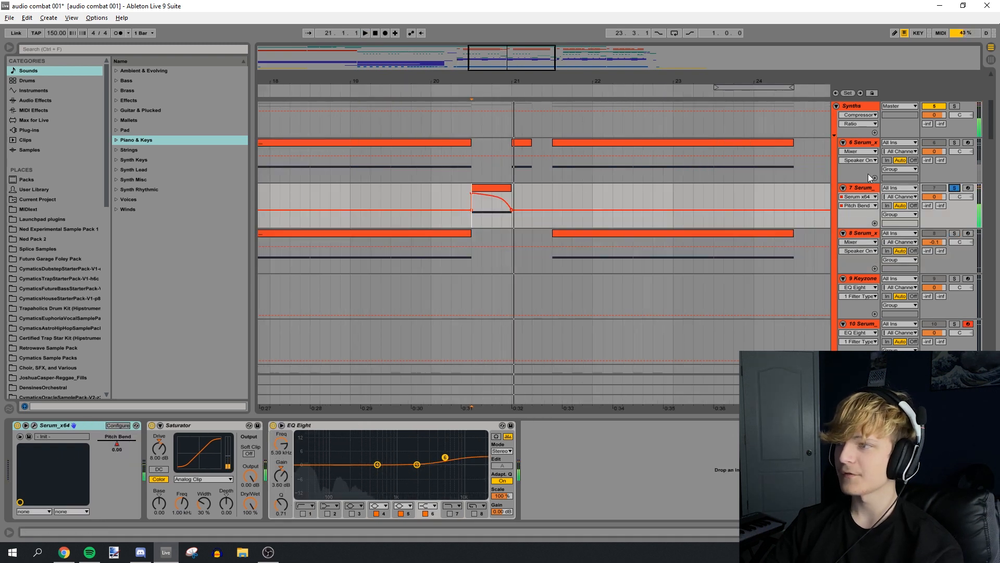
click(855, 145)
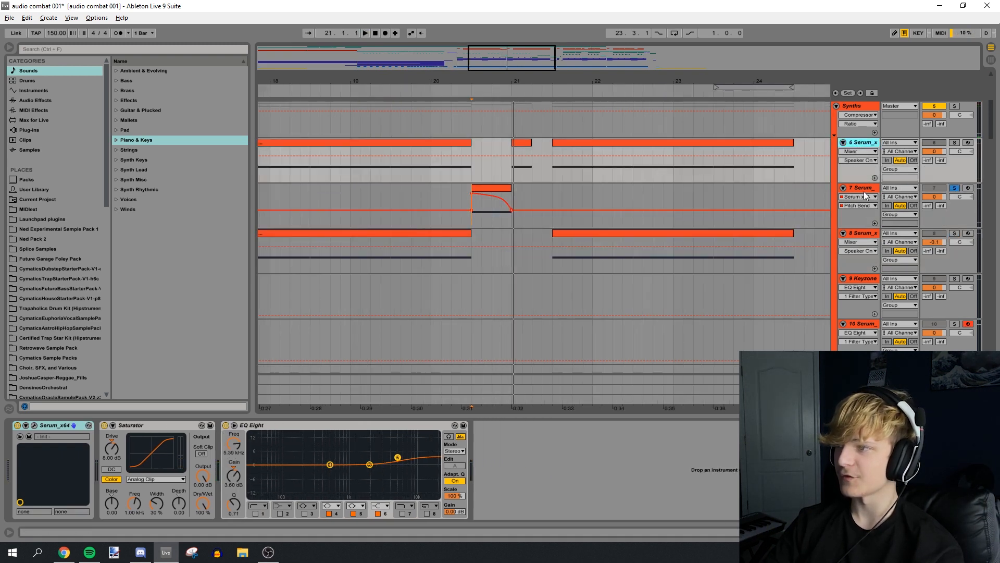
click(863, 190)
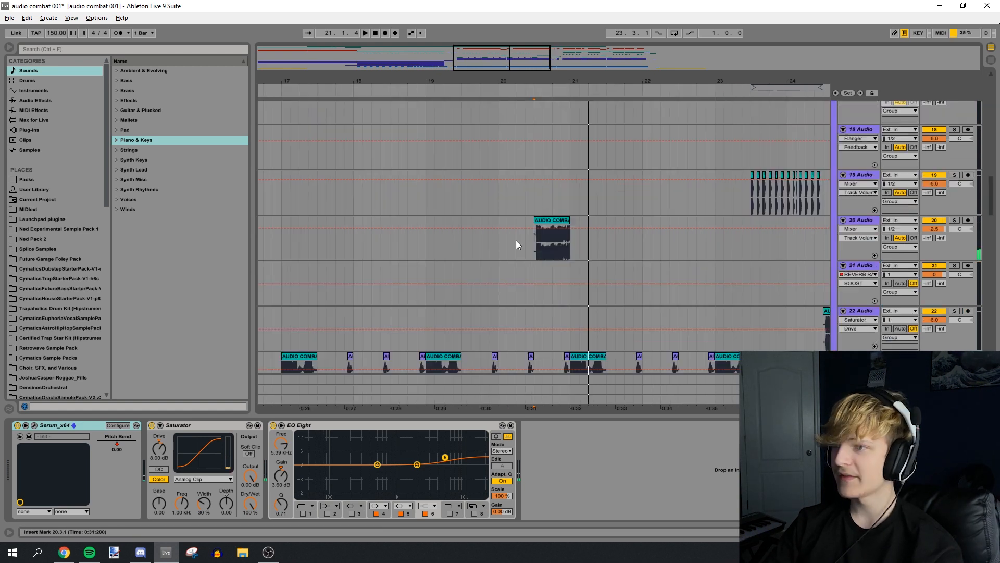
Solo track 20, play its sample clip at 20.3, and set the loop to the clip's length.
click(536, 240)
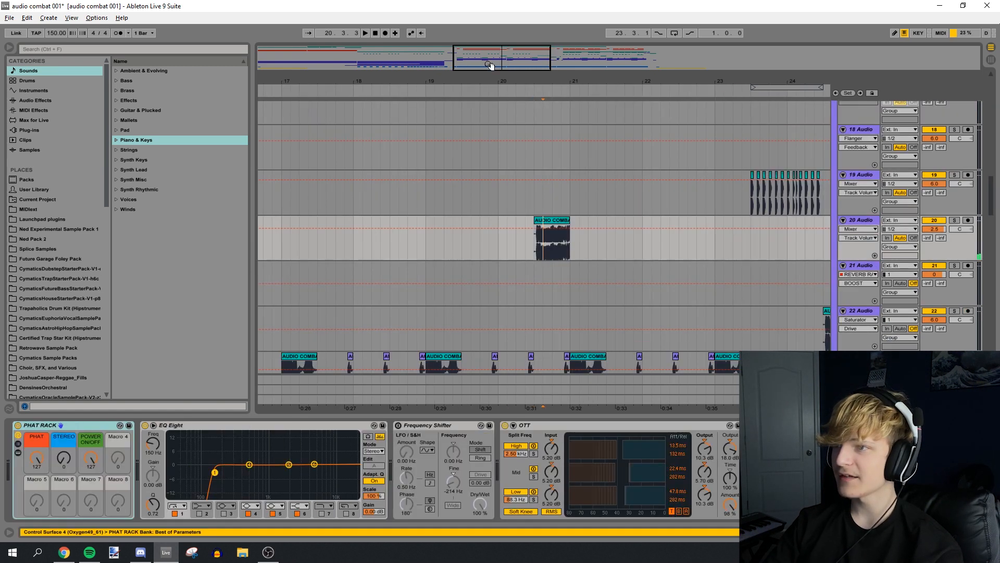
drag(491, 66, 494, 93)
click(954, 220)
key(space)
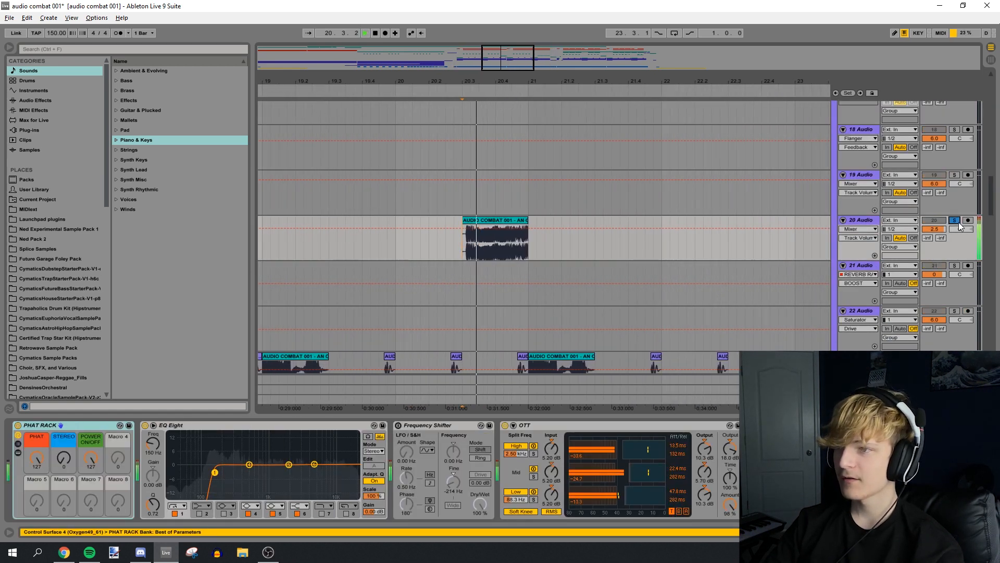
click(508, 227)
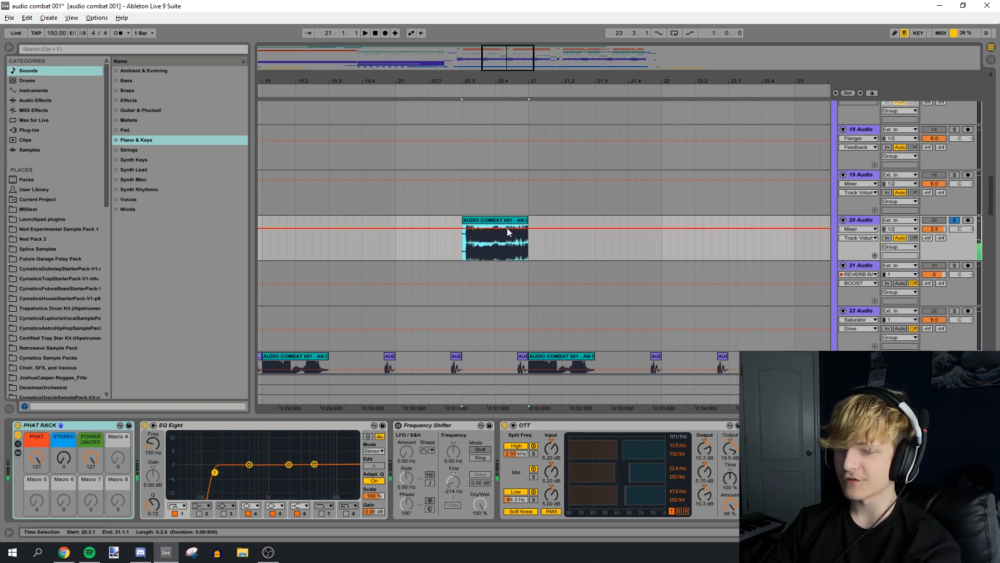
key(ctrl+l)
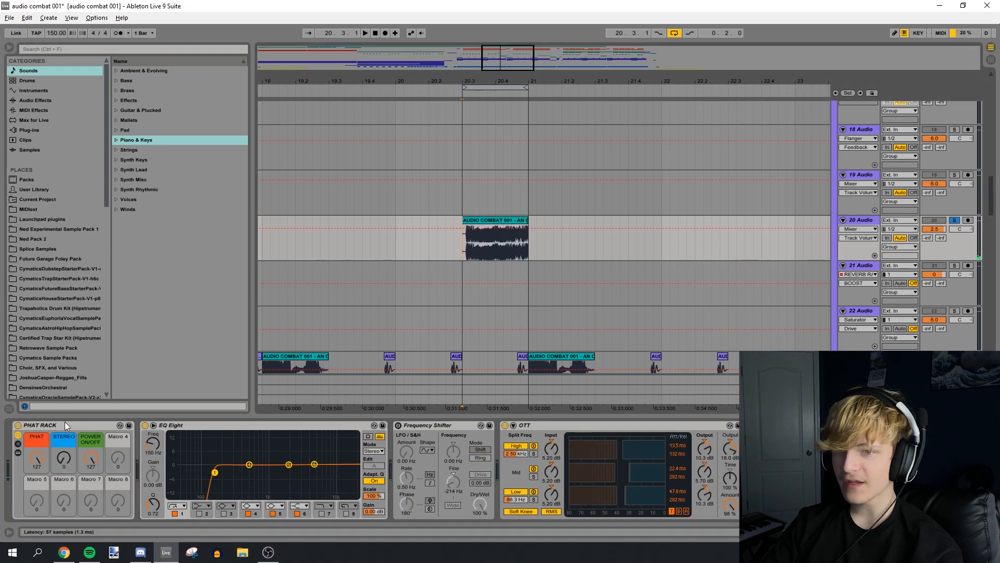
Examine the first effects on track 20, from the PHAT RACK and EQ Eight through OTT to the second EQ Eight.
click(65, 424)
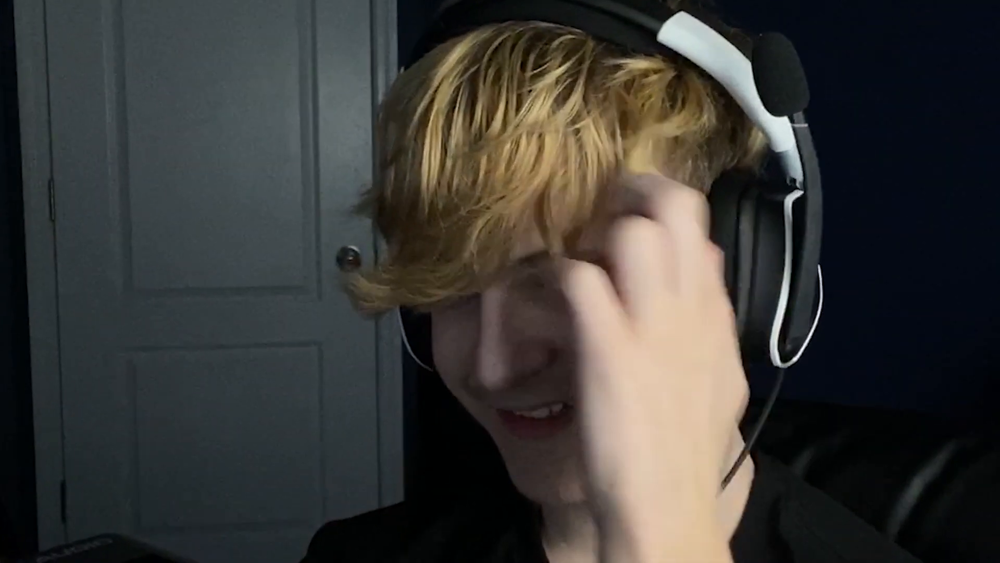
click(310, 436)
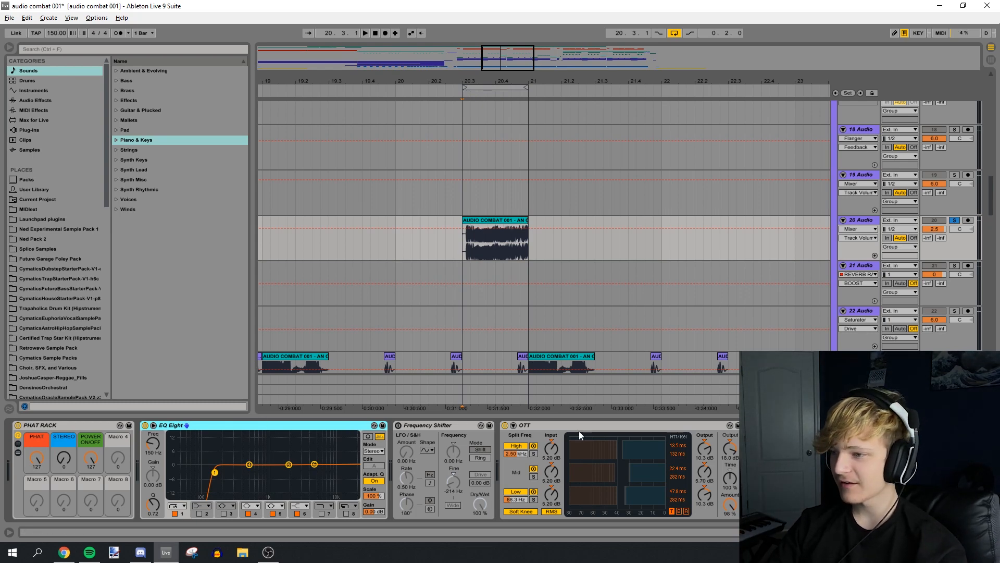
click(593, 427)
scroll(374, 470, down, 7)
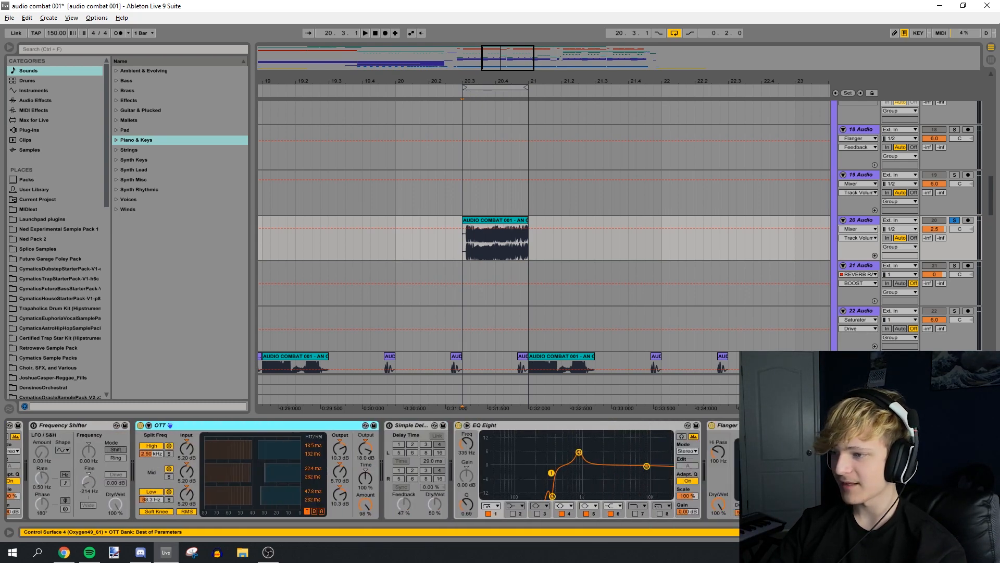
click(604, 427)
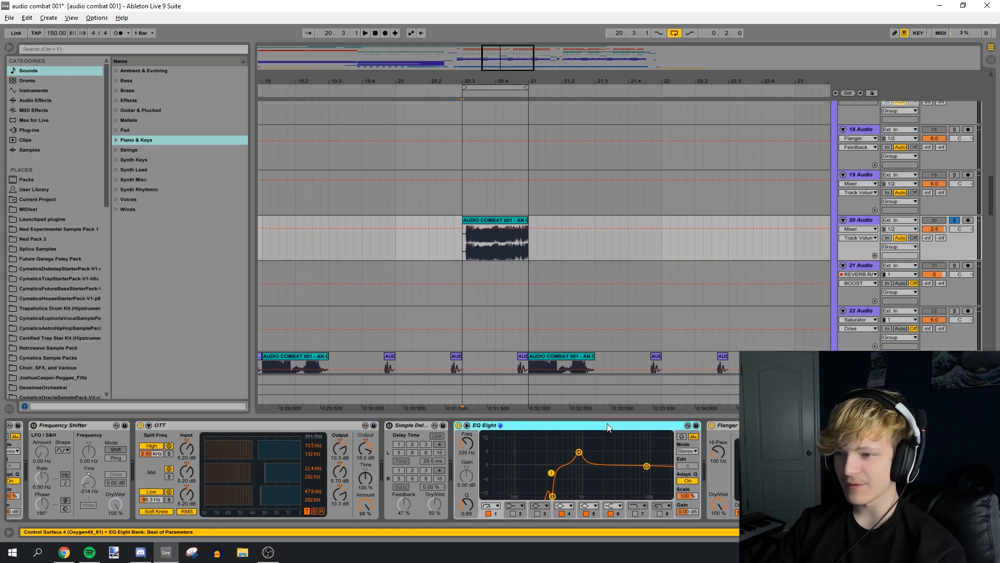
scroll(573, 433, down, 7)
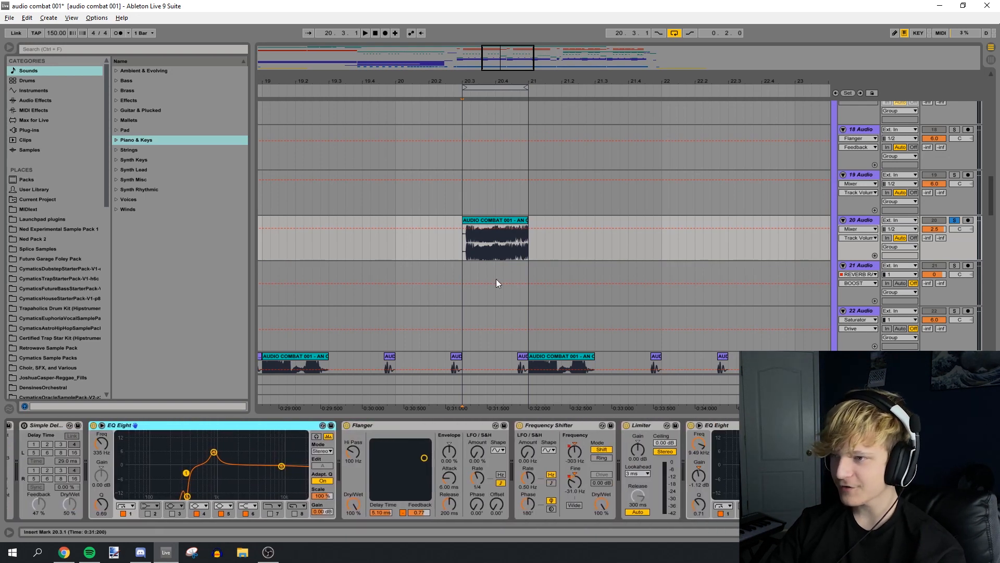
Toggle track 20's Flanger and play the looped clip to hear the Flanger and Frequency Shifter.
click(347, 425)
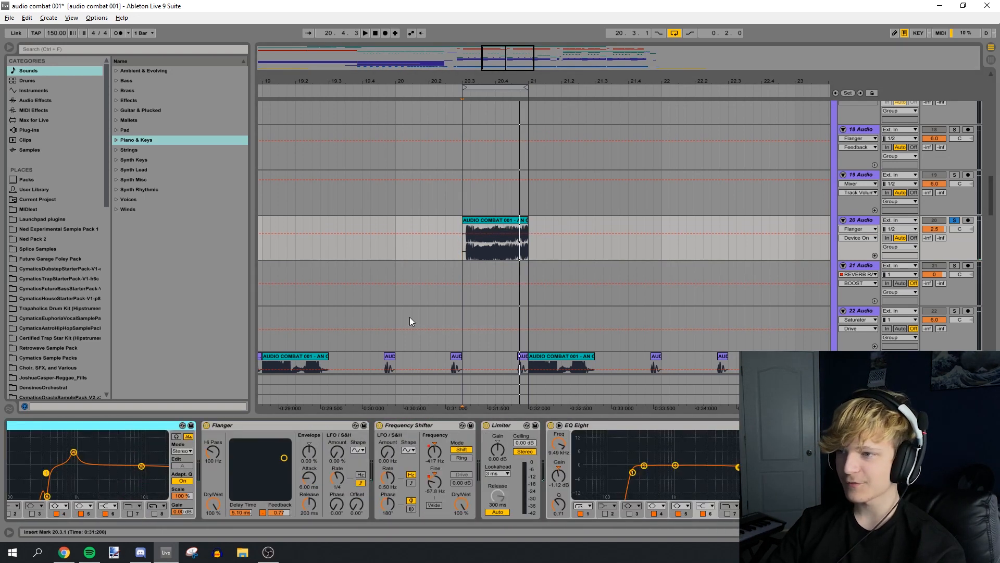
key(space)
key(space)
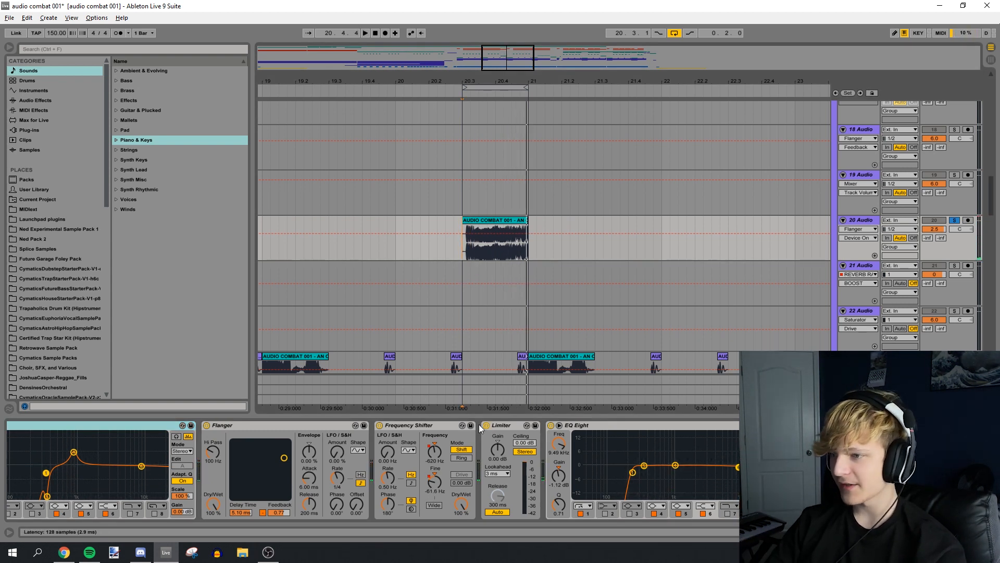
key(space)
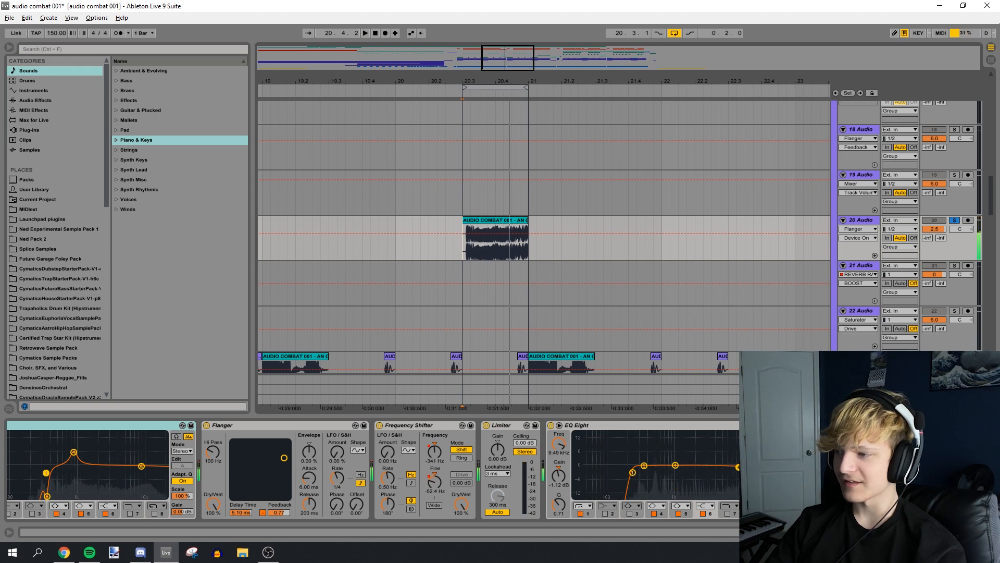
Examine the rest of track 20's chain, including the second Frequency Shifter, Simple Delay, Chorus, OTT and final EQ Eight.
scroll(443, 459, down, 5)
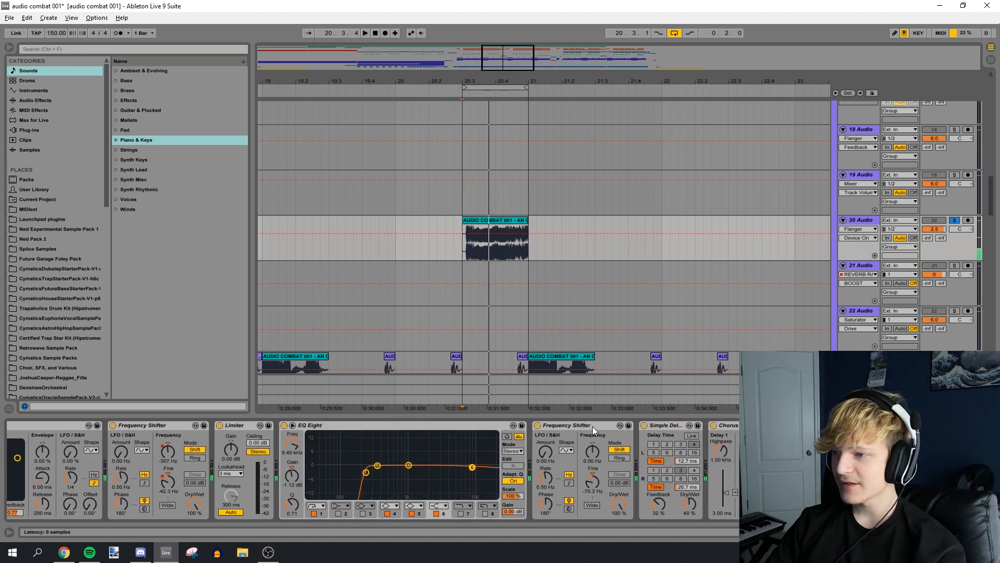
scroll(592, 426, down, 7)
click(264, 427)
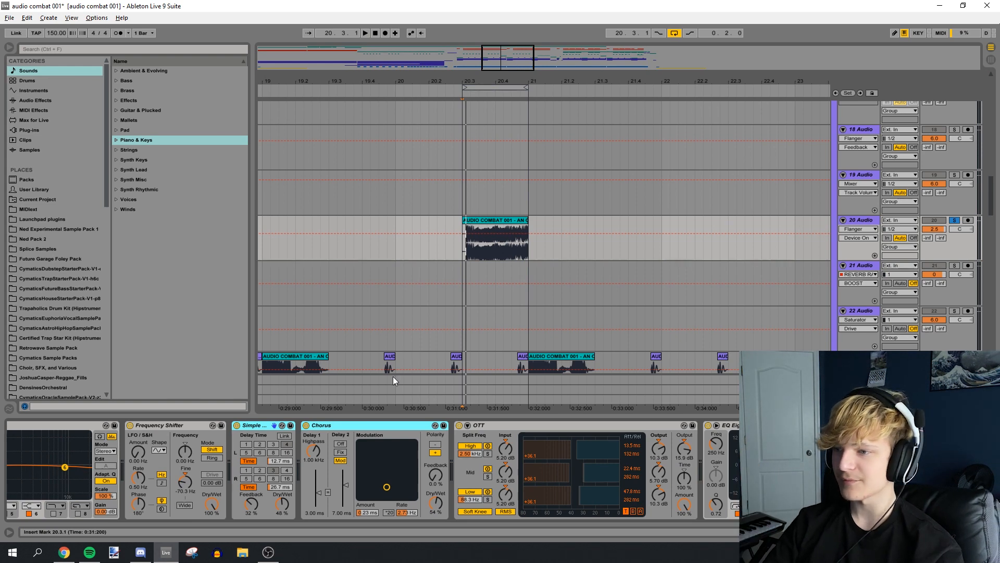
click(599, 425)
scroll(599, 425, down, 1)
key(Right)
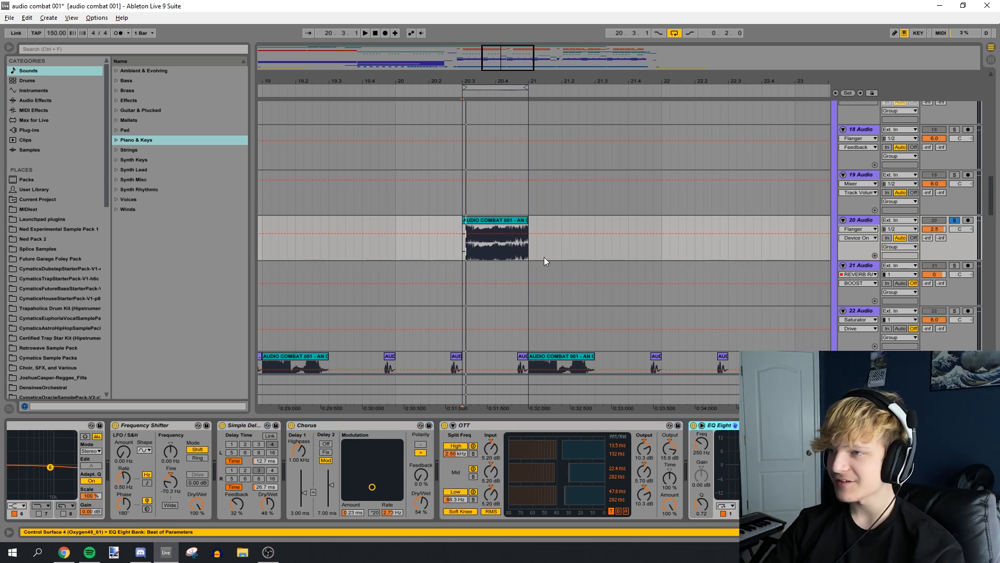
Loop track 19's run of short clips from 23.3 to 24.3, and play it with the track soloed.
drag(507, 62, 507, 51)
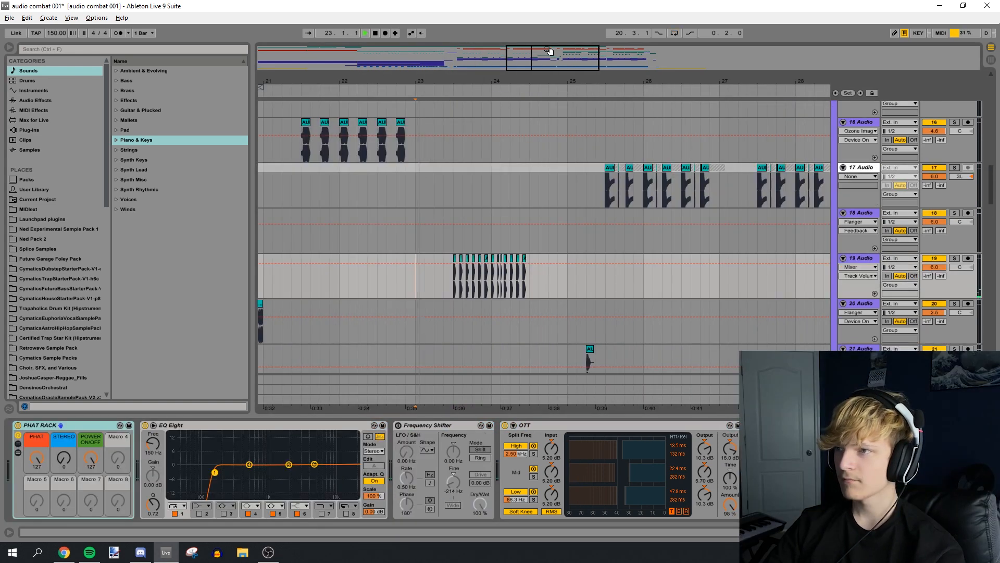
drag(552, 50, 547, 61)
click(437, 274)
key(space)
drag(437, 274, 589, 270)
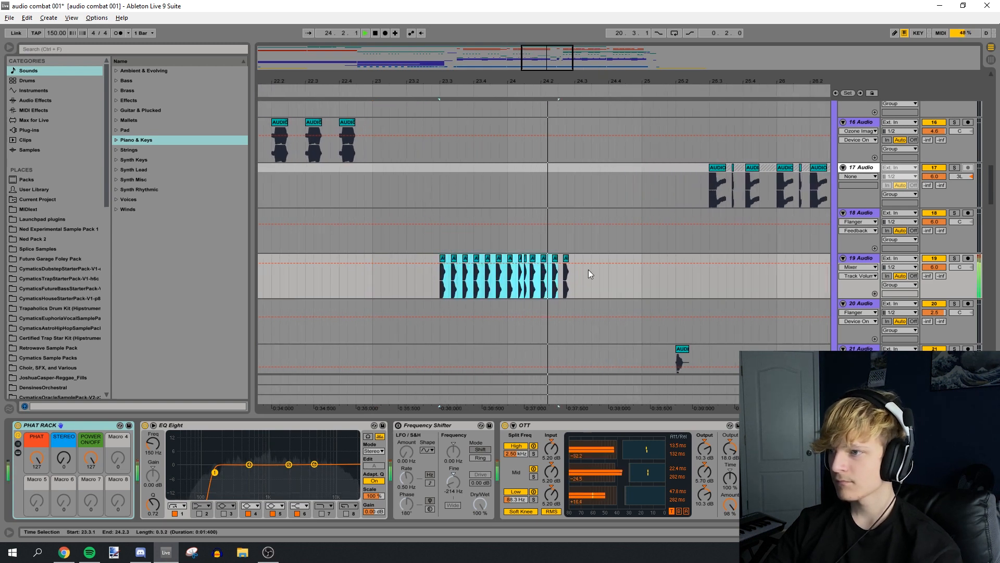
key(ctrl+l)
key(space)
click(955, 259)
key(space)
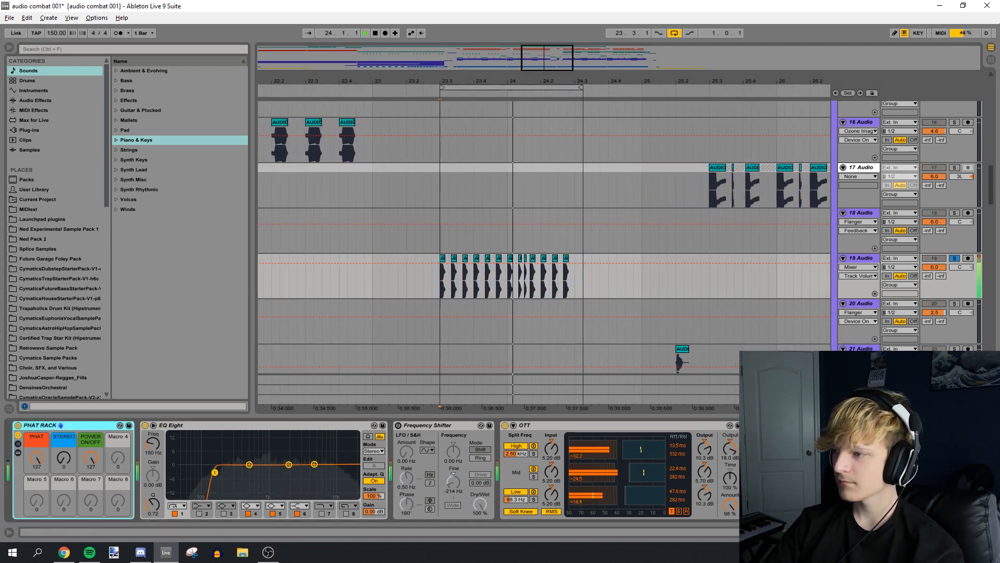
Group track 19's entire effects chain into one Audio Effect Rack and play the loop with the rack bypassed.
scroll(755, 448, down, 10)
key(space)
click(750, 425)
scroll(755, 448, up, 10)
key(ctrl+a)
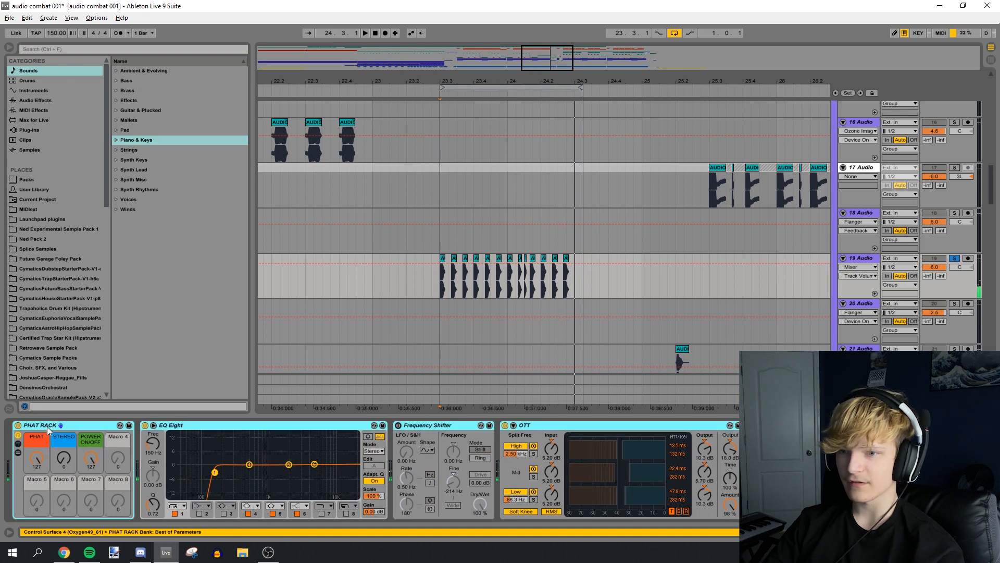
key(ctrl+g)
key(space)
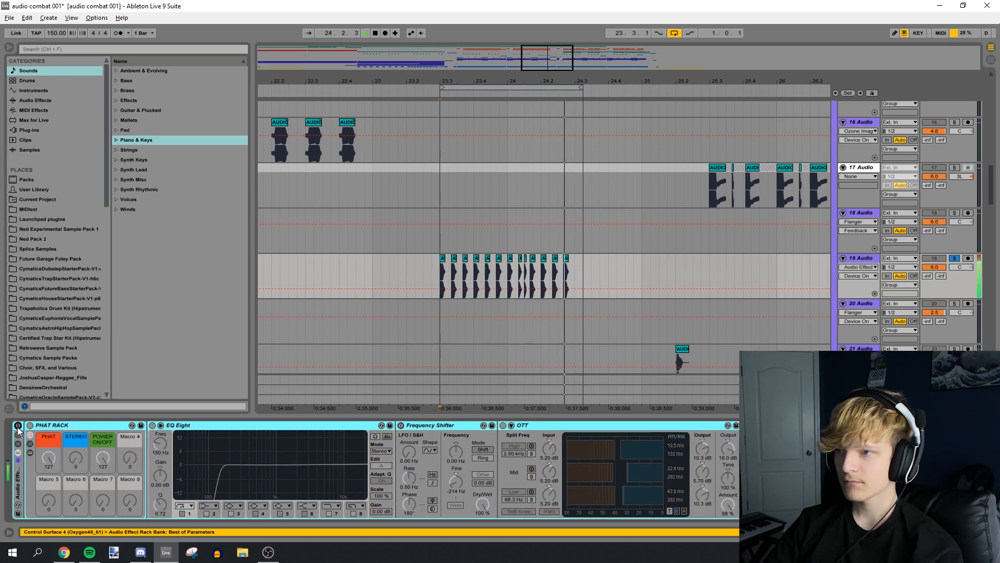
Switch track 19's effect rack back on, stop playback, and review the PHAT RACK, EQ Eight and OTT at the start of its chain.
click(18, 426)
key(space)
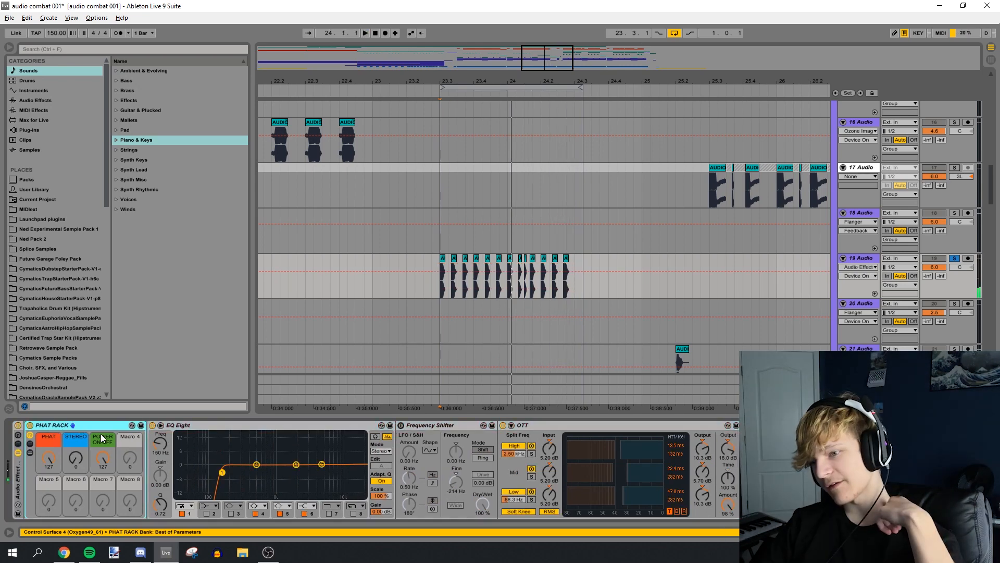
click(217, 427)
click(580, 425)
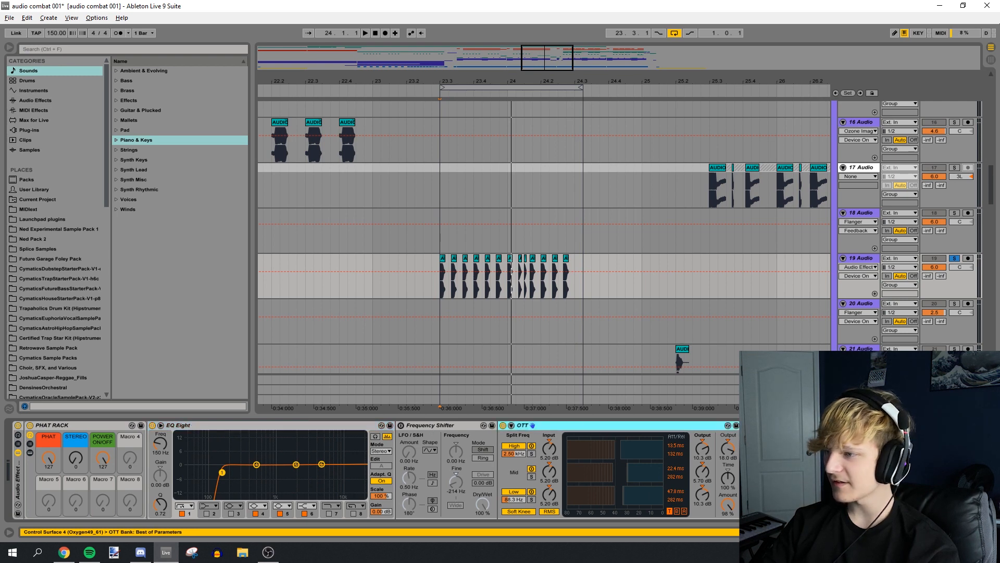
Examine the rest of track 19's chain, including the Flanger, Frequency Shifters, Limiter and second EQ Eight.
scroll(469, 425, down, 5)
click(448, 425)
scroll(448, 425, up, 5)
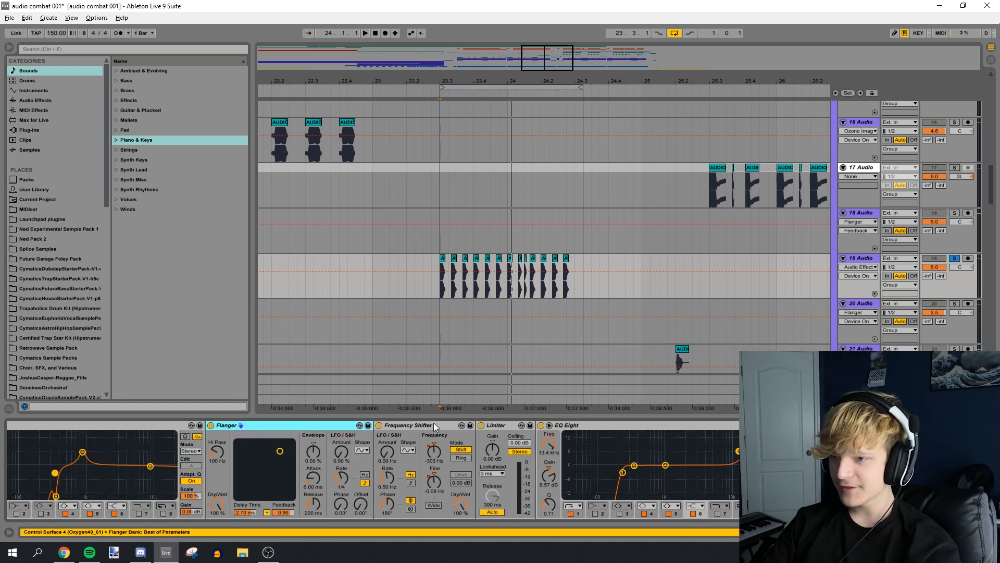
click(426, 426)
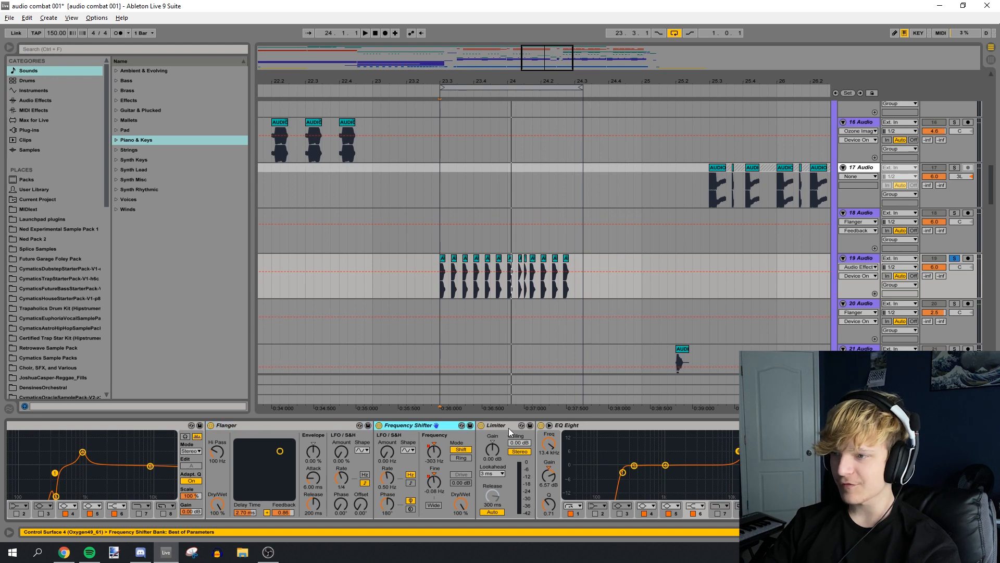
scroll(373, 470, right, 3)
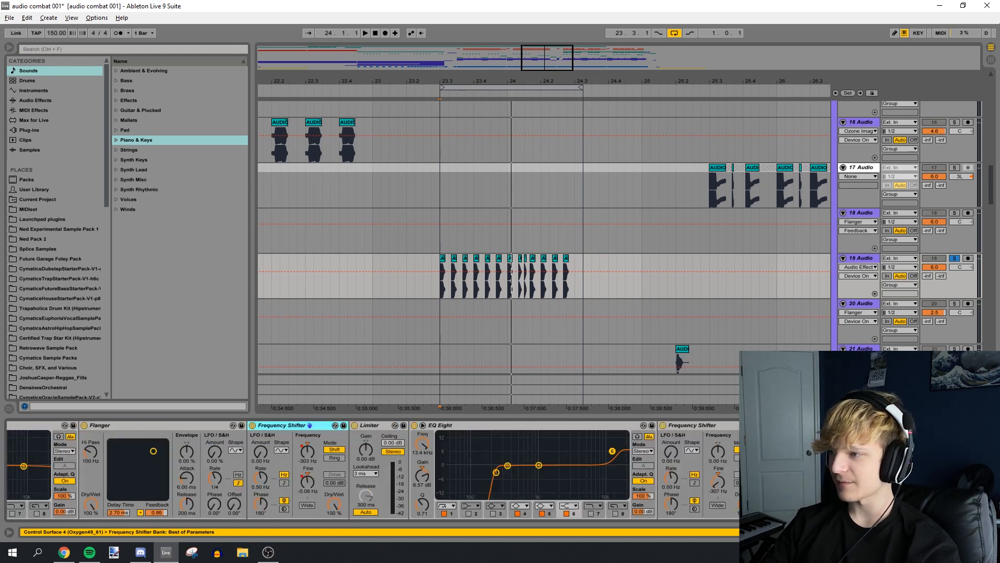
scroll(310, 425, right, 9)
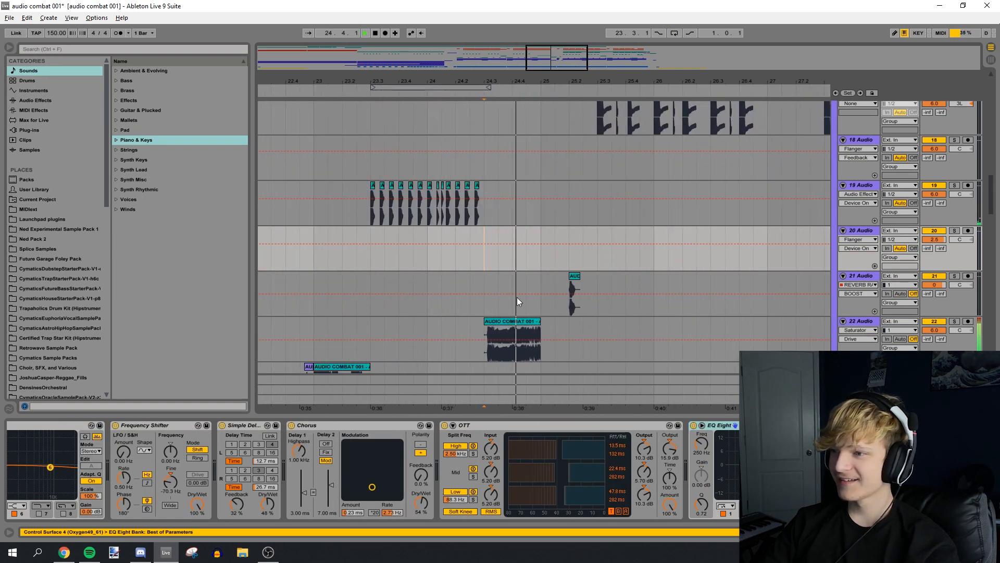
Group track 22's entire effects chain into one rack and play its soloed clip from 24.3 with the rack bypassed.
click(480, 365)
click(481, 356)
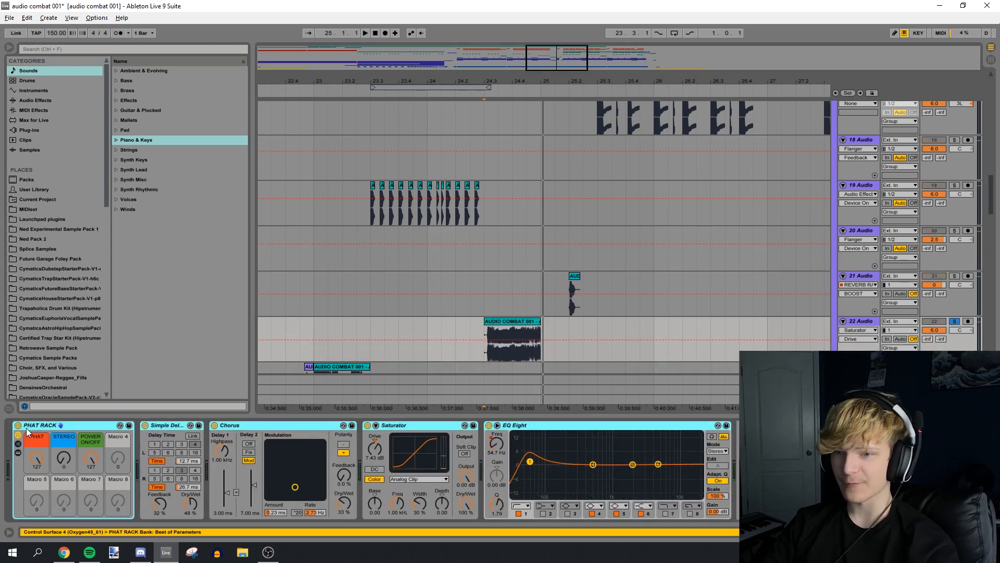
key(ctrl+g)
key(space)
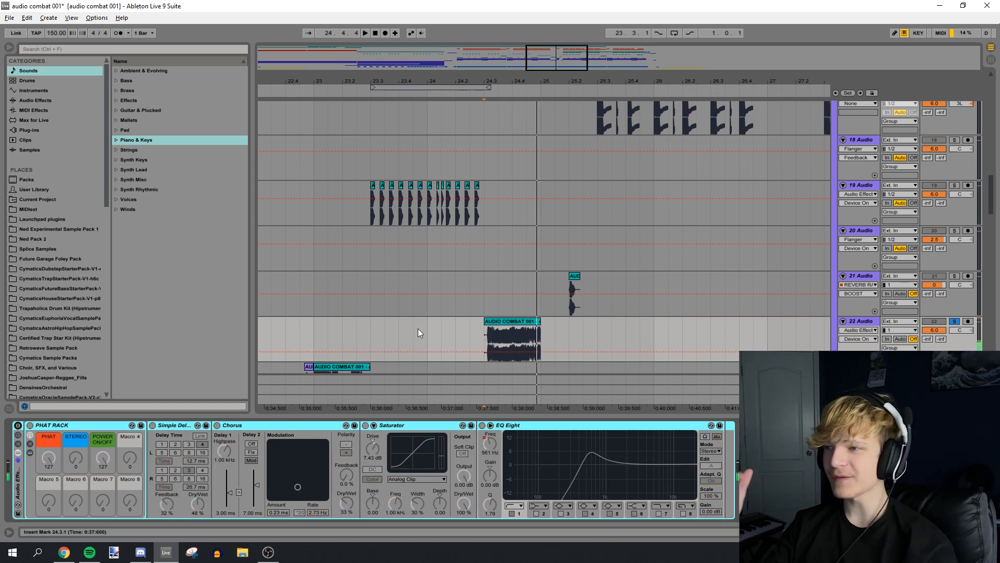
Locate track 24 below the other bass tracks, solo it, and play its short clip from 25.1.
drag(568, 80, 554, 78)
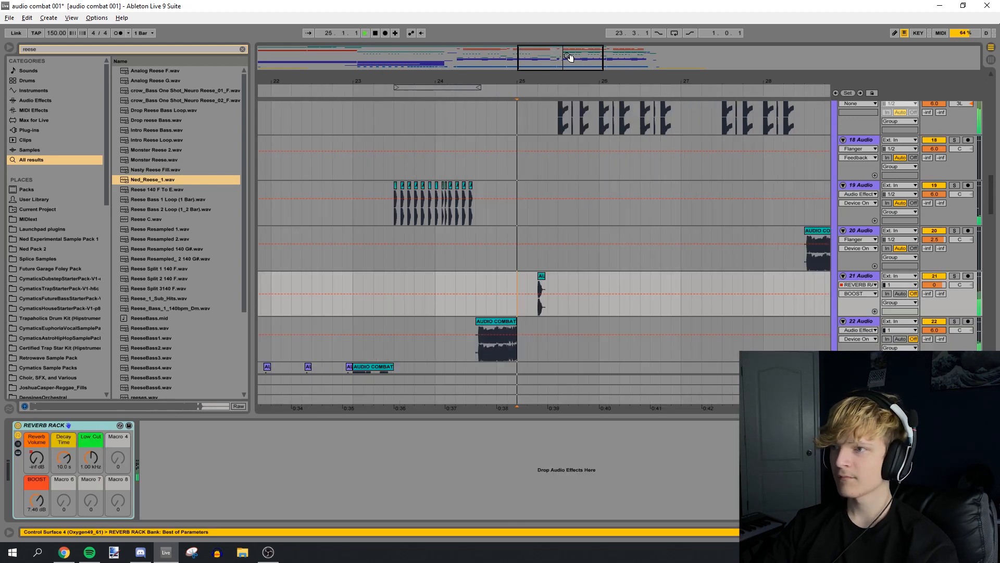
drag(570, 57, 574, 69)
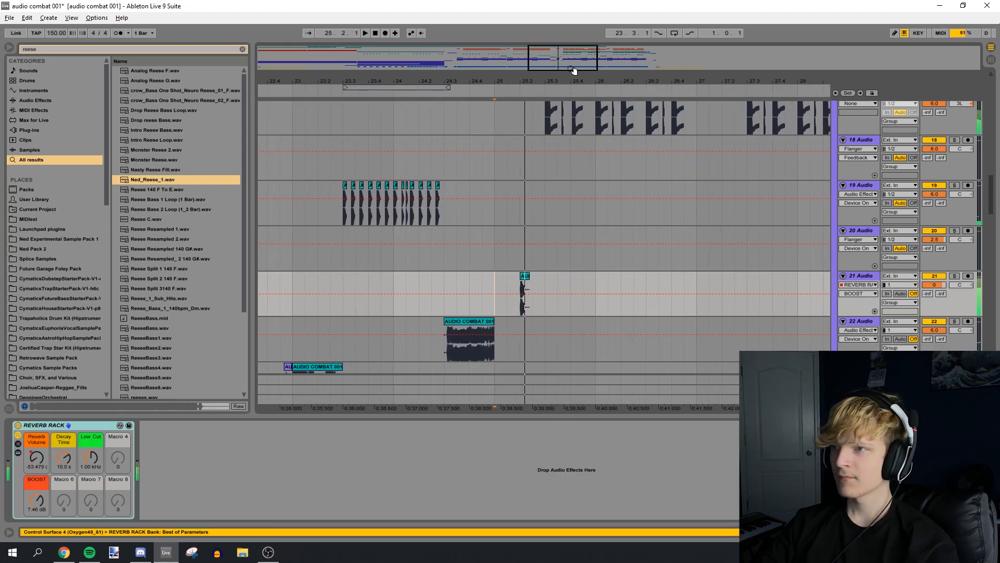
scroll(546, 225, up, 7)
scroll(546, 225, down, 2)
drag(990, 151, 989, 221)
click(957, 175)
key(space)
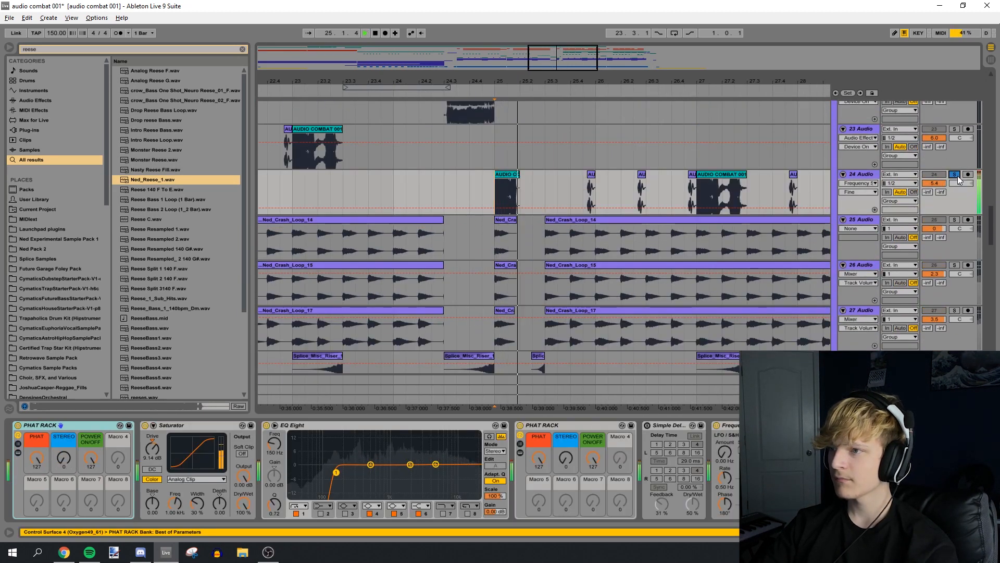
key(space)
key(space)
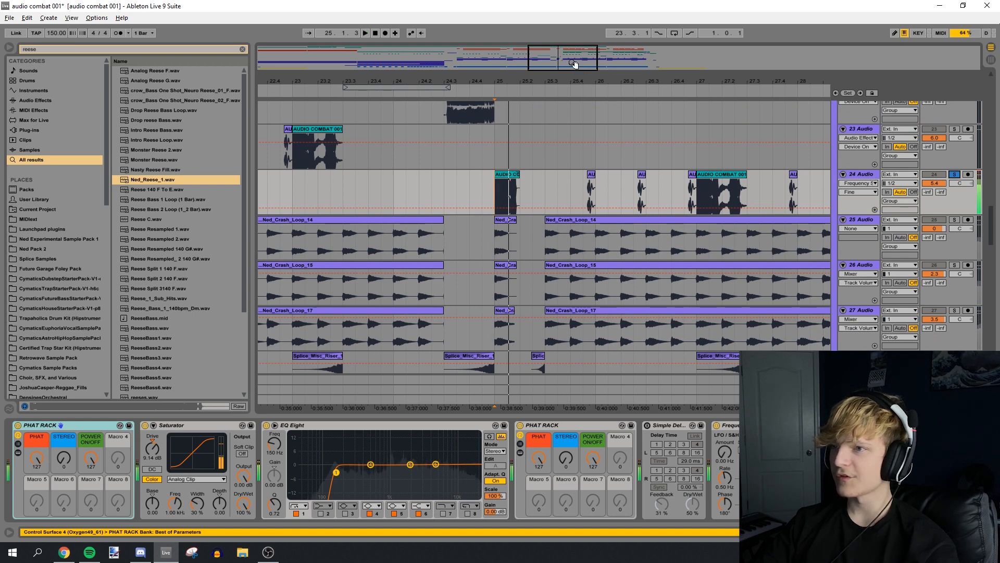
Play the arrangement from 25.1 with track 24 no longer soloed, and look through the tracks for the next bass sound.
drag(574, 63, 522, 72)
click(432, 126)
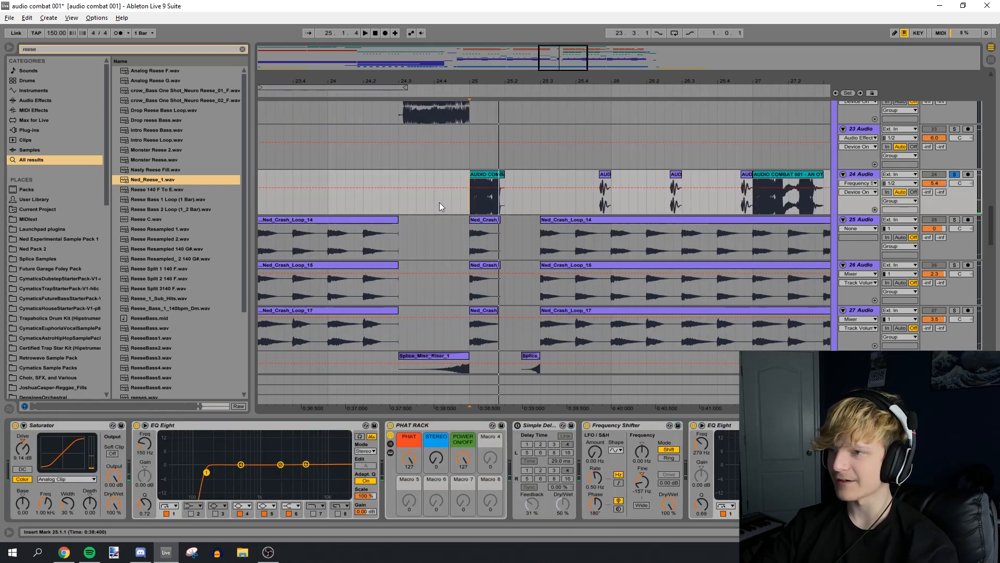
scroll(532, 250, up, 1)
key(space)
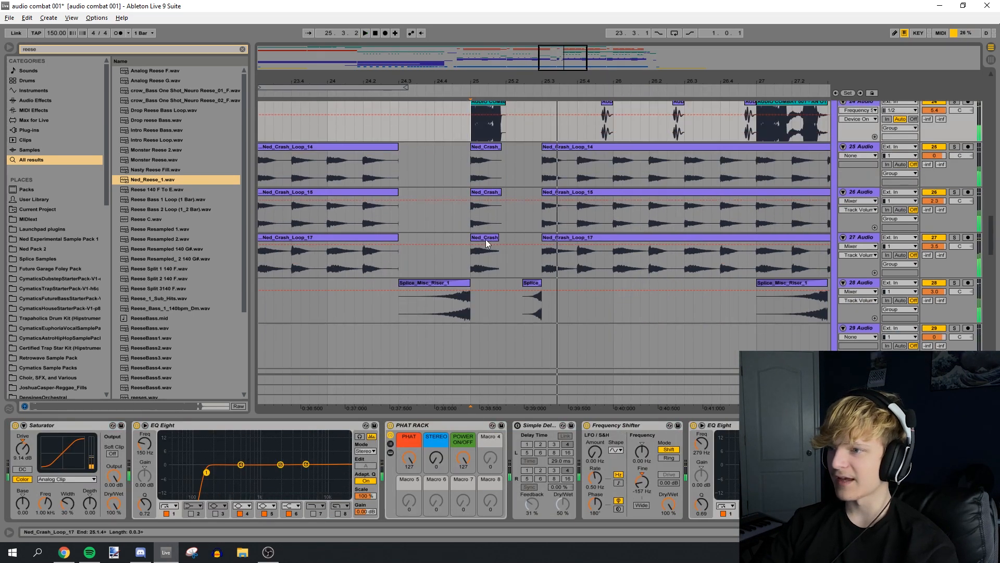
scroll(490, 221, down, 3)
scroll(521, 239, up, 3)
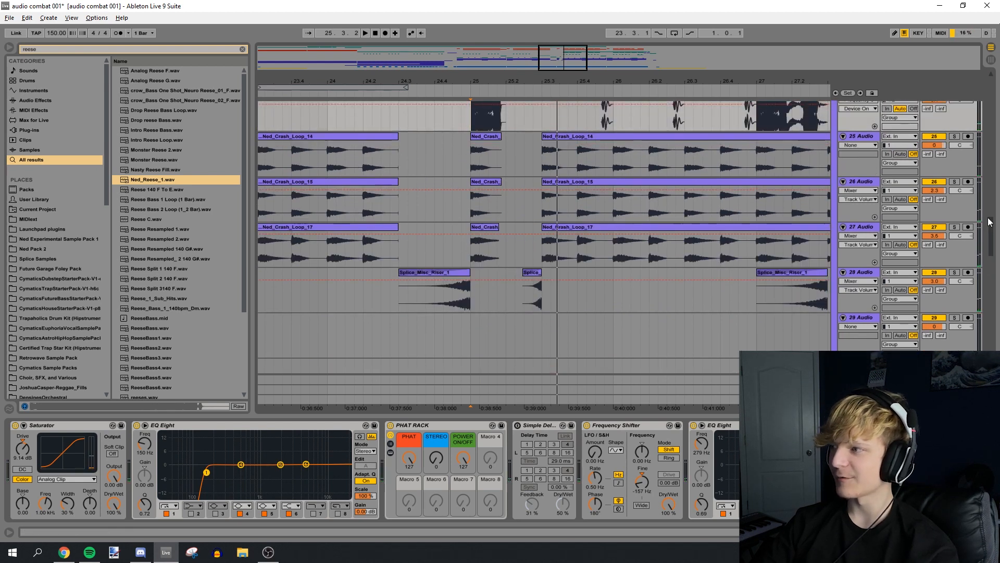
drag(989, 219, 995, 190)
key(space)
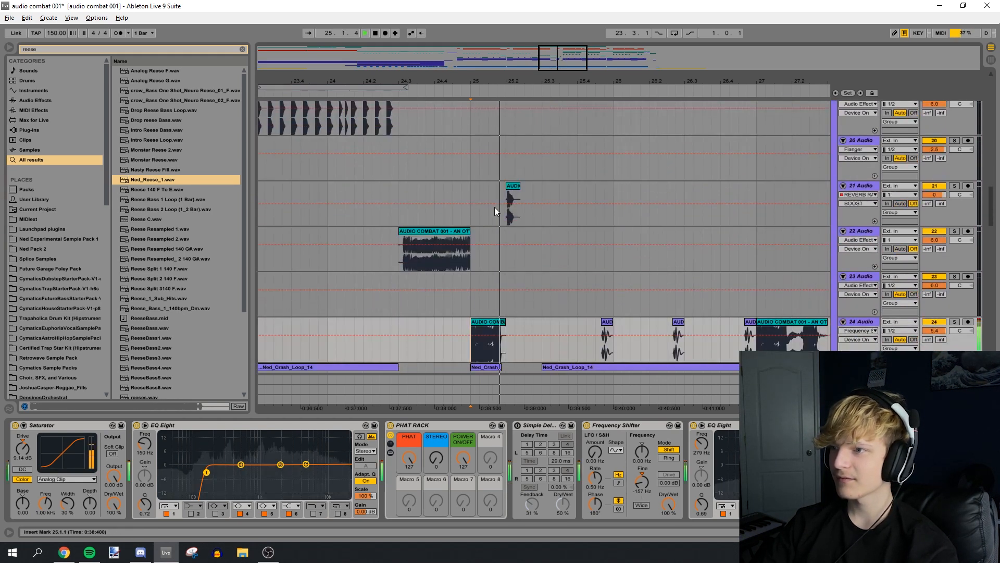
Solo track 17 and play its run of short clips from 25.3.
click(495, 207)
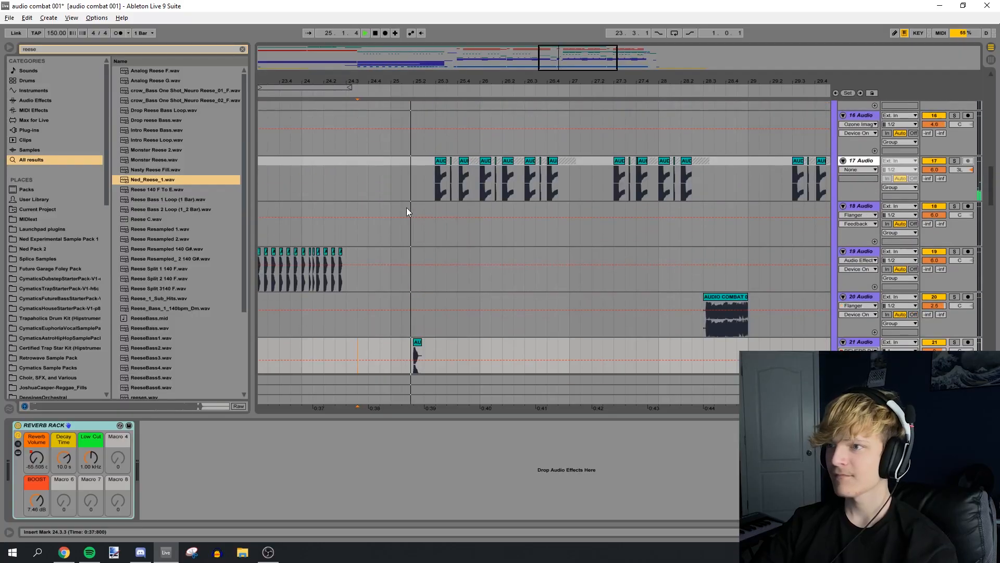
click(438, 186)
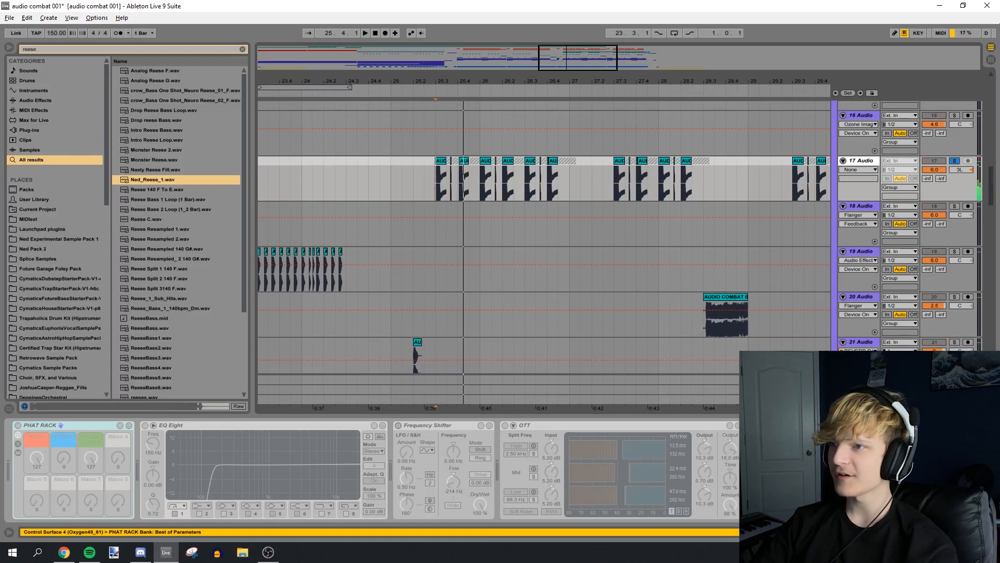
key(space)
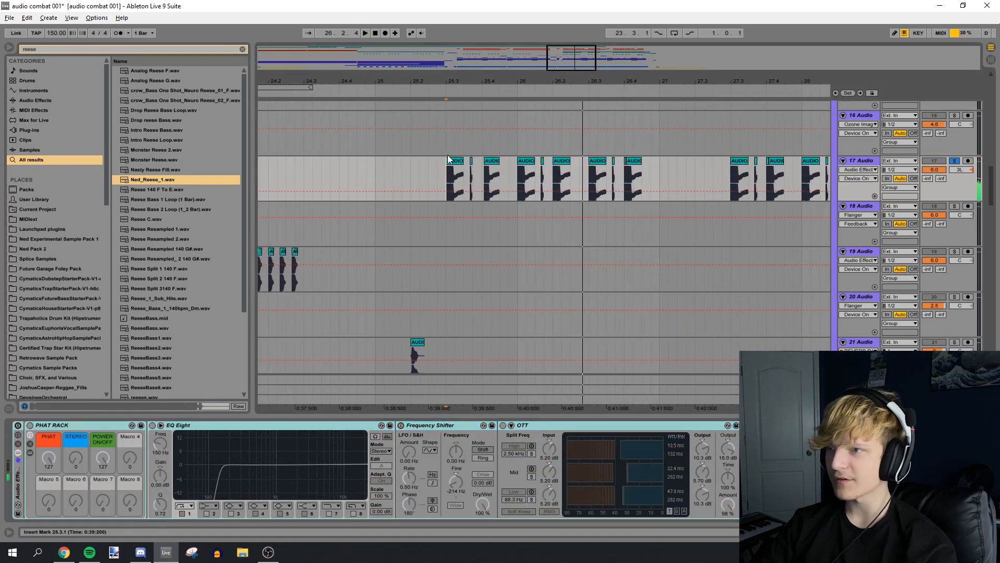
Extend the start of track 17's first clip back to about 24.4 to hear its source audio, and undo the extension.
drag(448, 157, 355, 165)
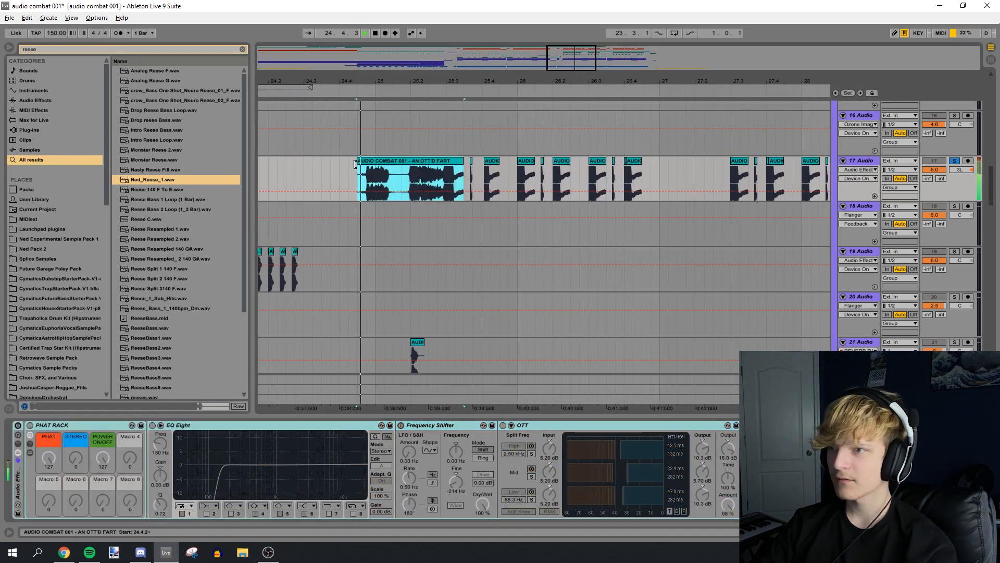
key(space)
key(ctrl+z)
key(ctrl+z)
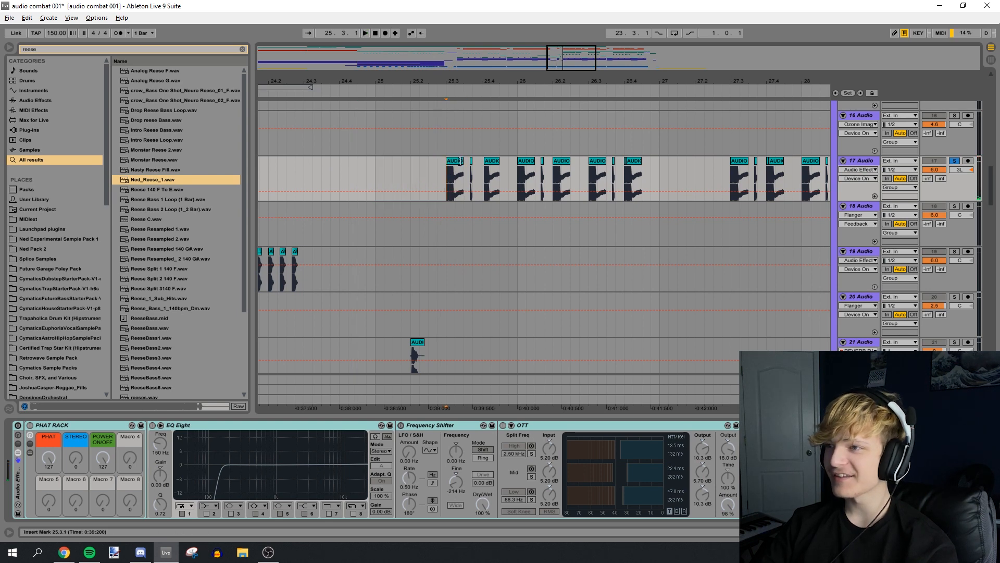
Replay track 17's clips from 25.3 and switch its effect rack back on.
scroll(460, 162, down, 2)
scroll(461, 162, up, 1)
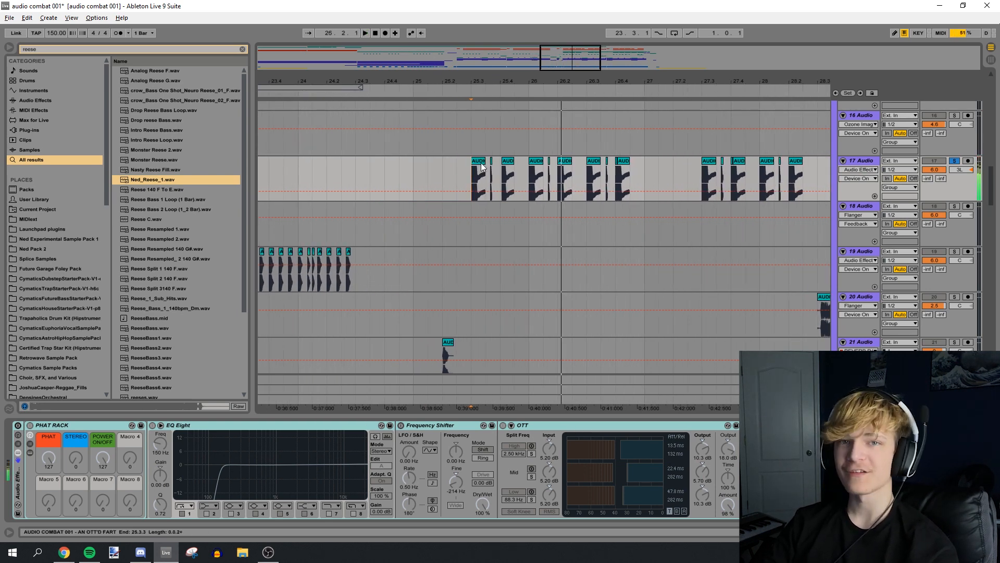
click(18, 428)
click(489, 151)
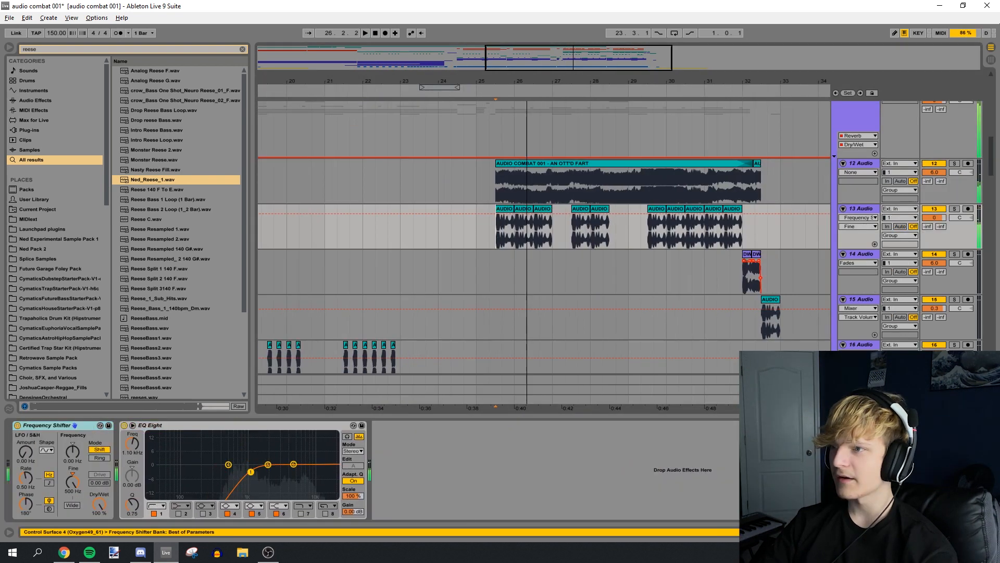
Solo track 13 and play its clips from 25.3 to hear the Frequency Shifter and EQ Eight layer.
drag(526, 81, 527, 90)
click(484, 224)
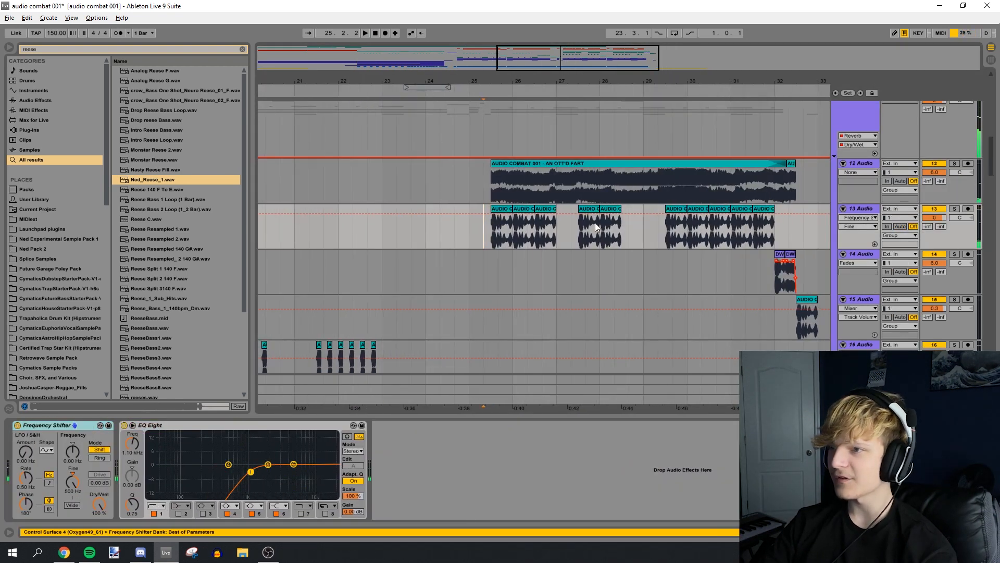
click(490, 237)
key(plus)
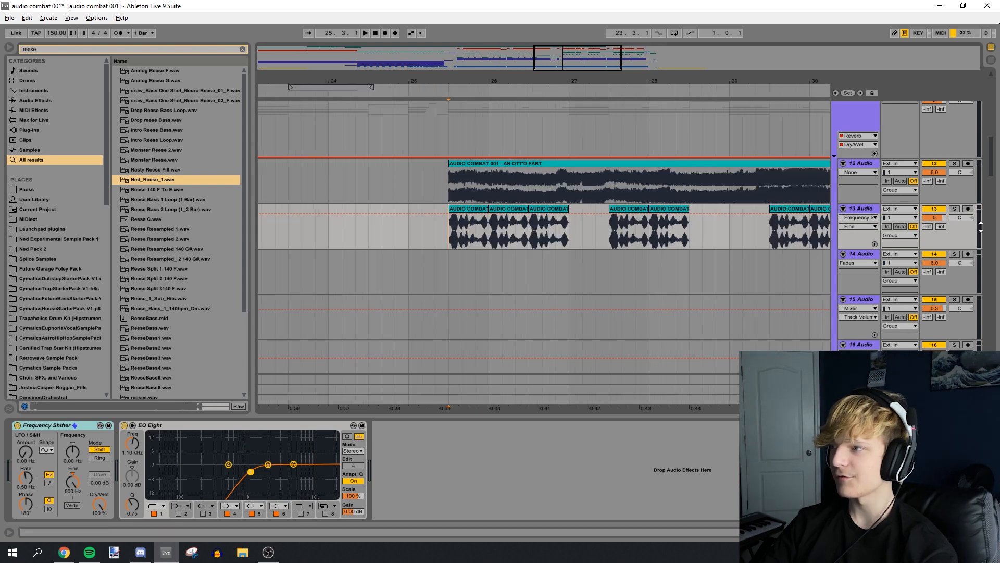
key(space)
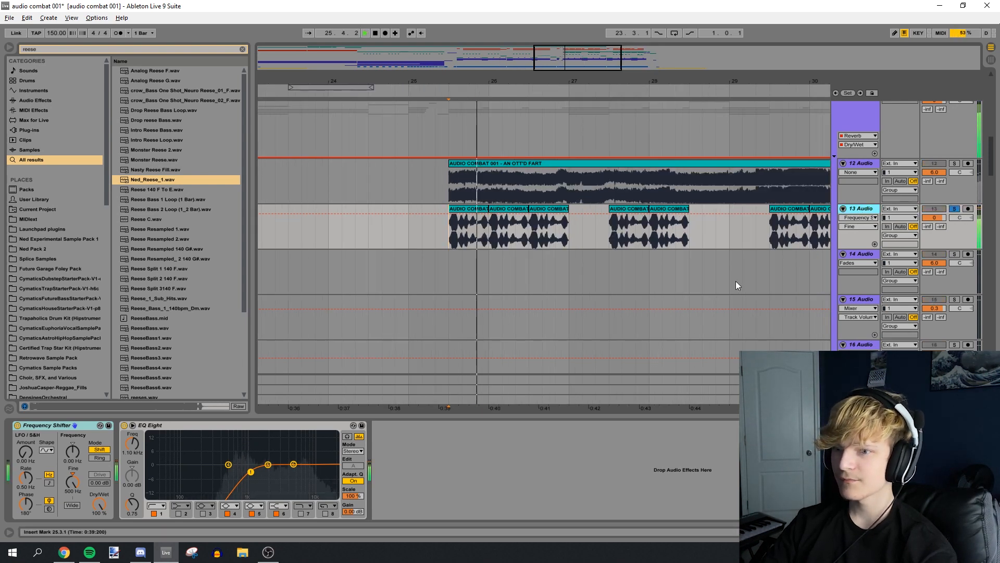
key(space)
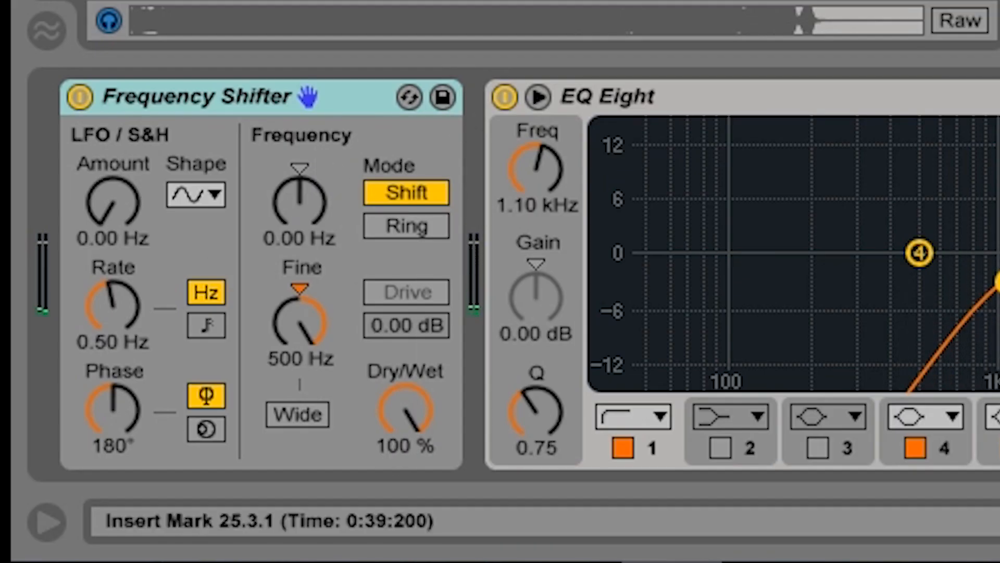
key(space)
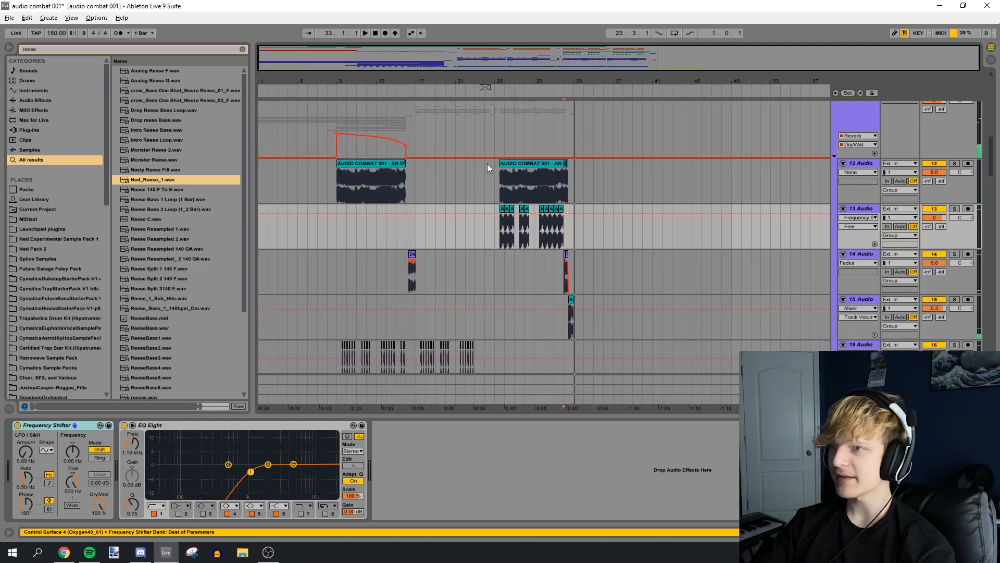
Return to the start of the arrangement and go through the intro's pad, thunder and desert storm clips on tracks 30 to 33.
click(261, 226)
drag(285, 57, 284, 91)
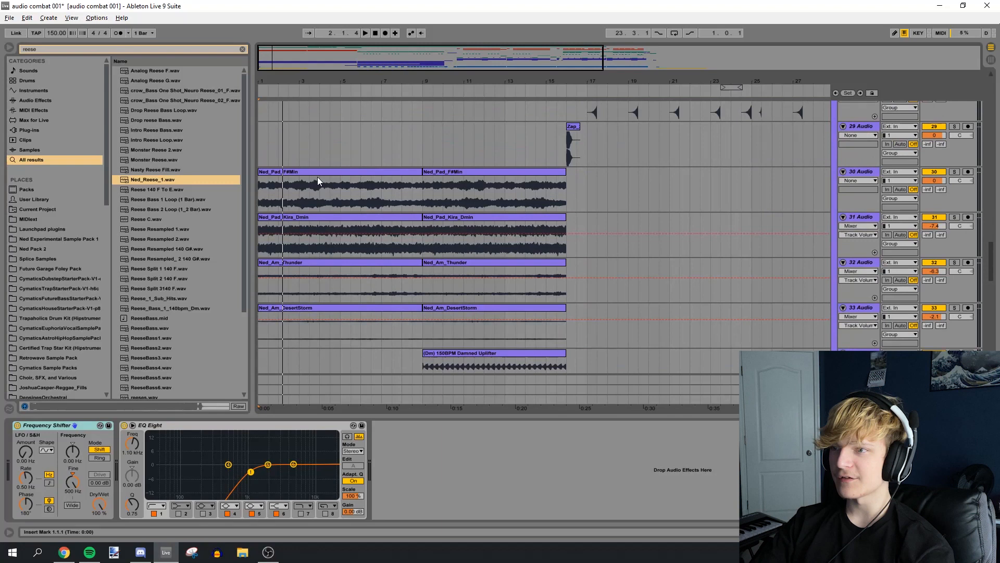
click(339, 177)
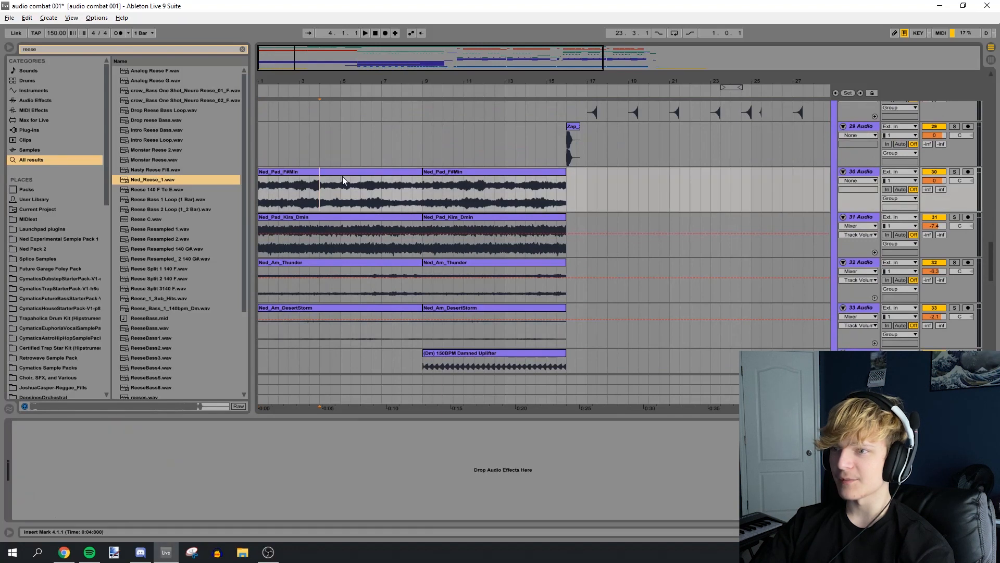
click(343, 172)
click(338, 217)
click(337, 263)
click(336, 315)
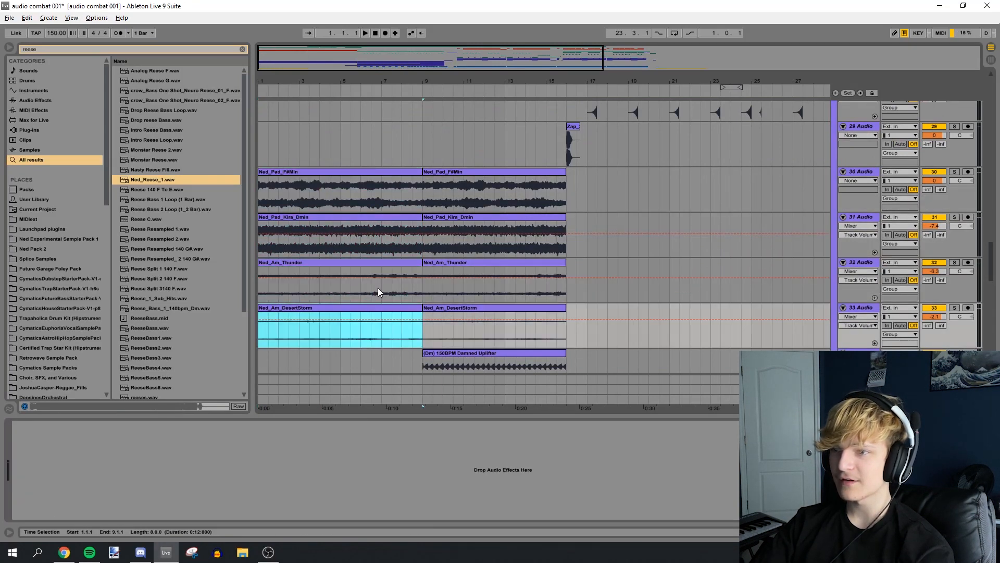
Locate the Ned_Impact_Basic2 clip on track 44 and select it.
scroll(268, 259, down, 8)
scroll(284, 287, down, 2)
click(334, 267)
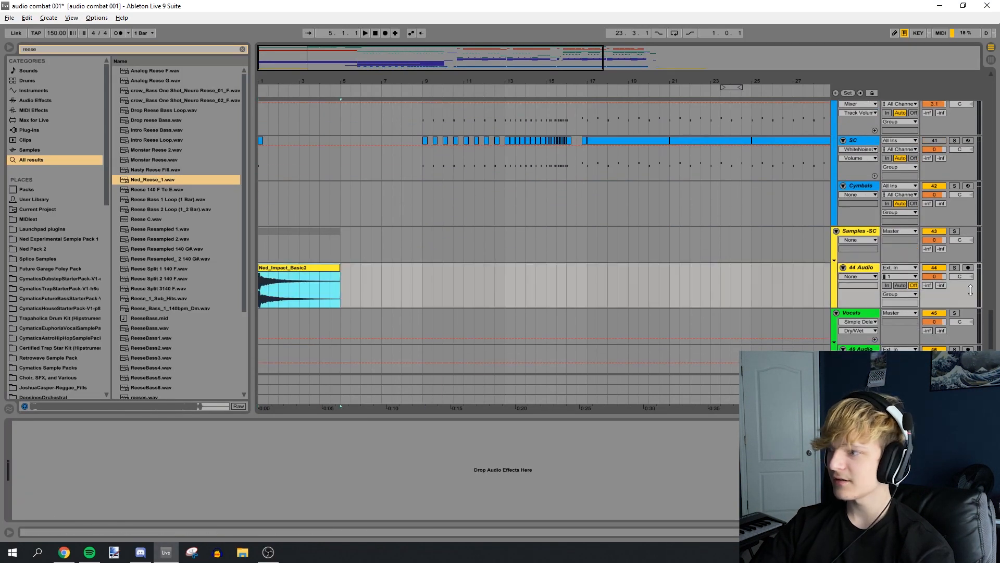
Play track 9's Keyzone piano clip soloed from the start, and switch the solo to track 10's Serum layer.
drag(991, 322, 977, 127)
click(280, 157)
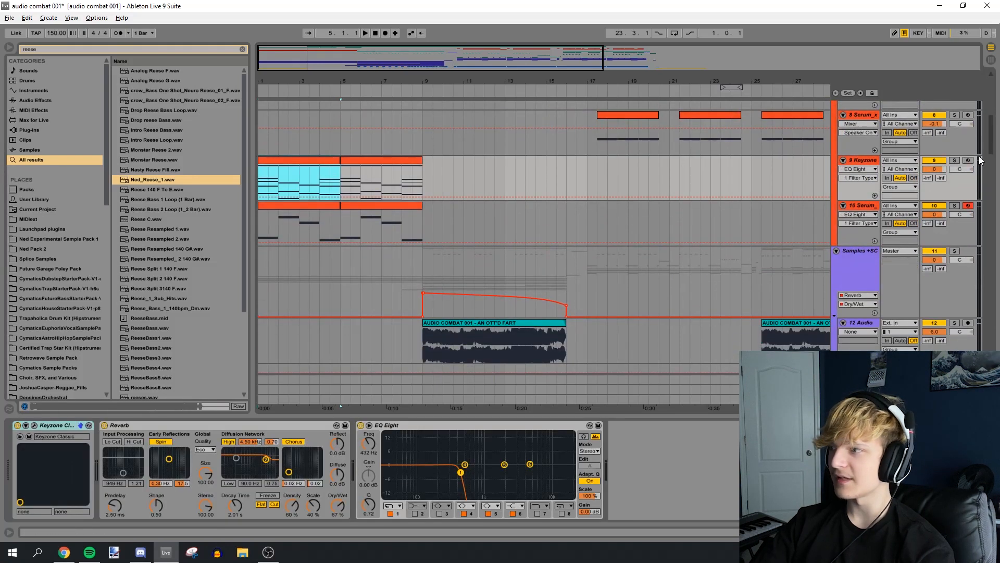
click(955, 161)
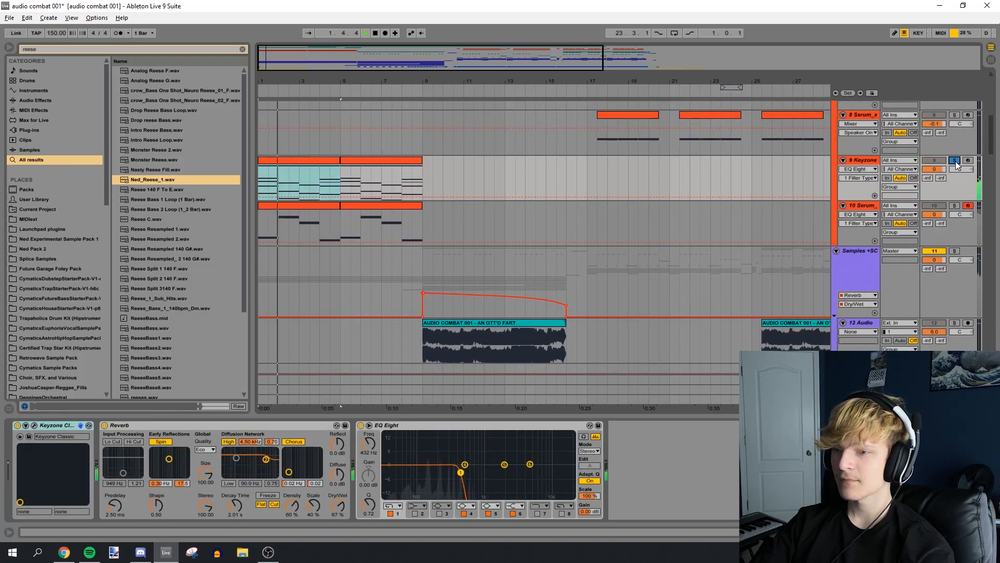
key(space)
click(955, 161)
click(962, 219)
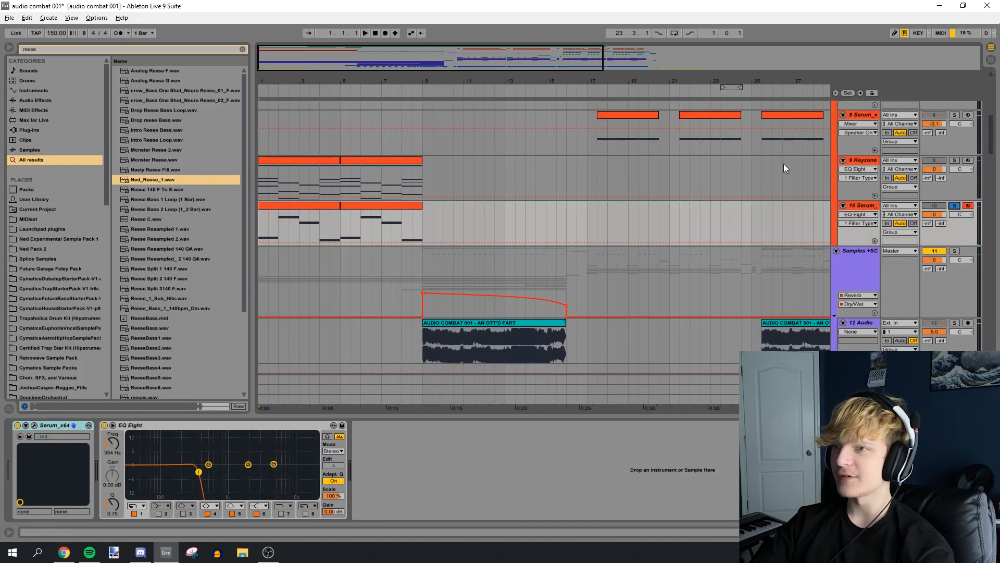
Play track 4's short AUDIO COMBAT clip soloed to hear its ValhallaSupermassive, Auto Filter and REVERB RACK chain, and replay from bar 7.
key(space)
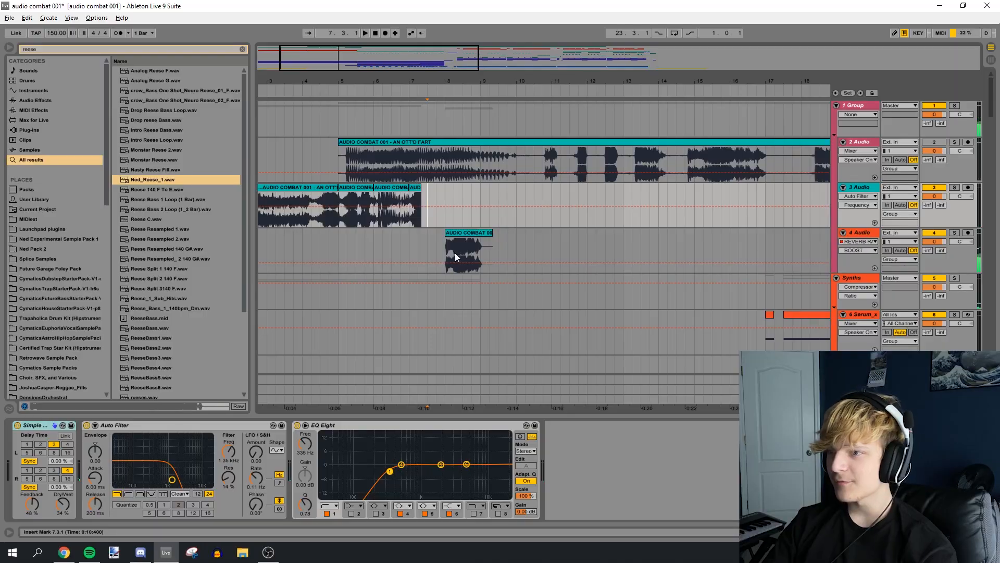
click(454, 246)
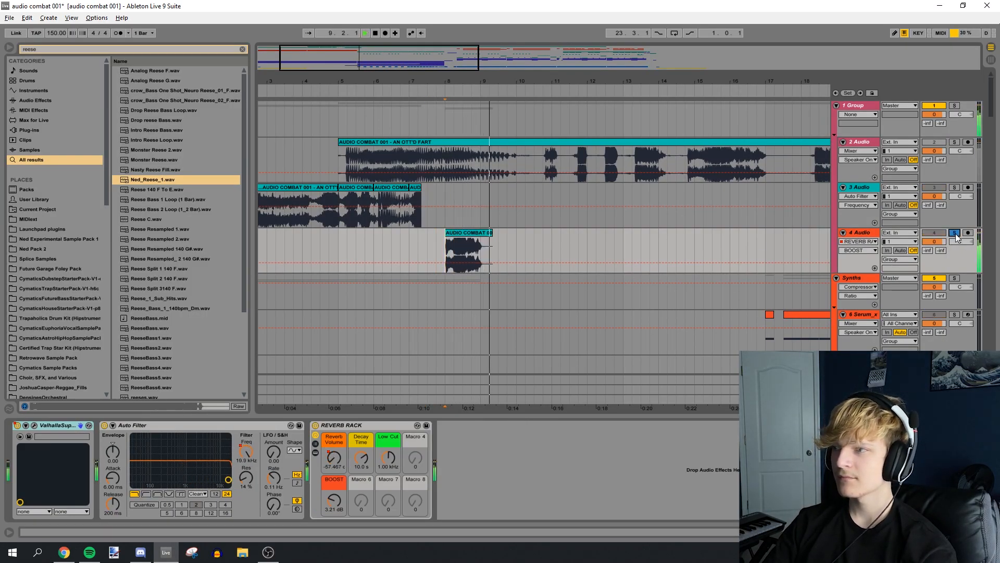
drag(415, 78, 415, 65)
click(414, 211)
click(415, 248)
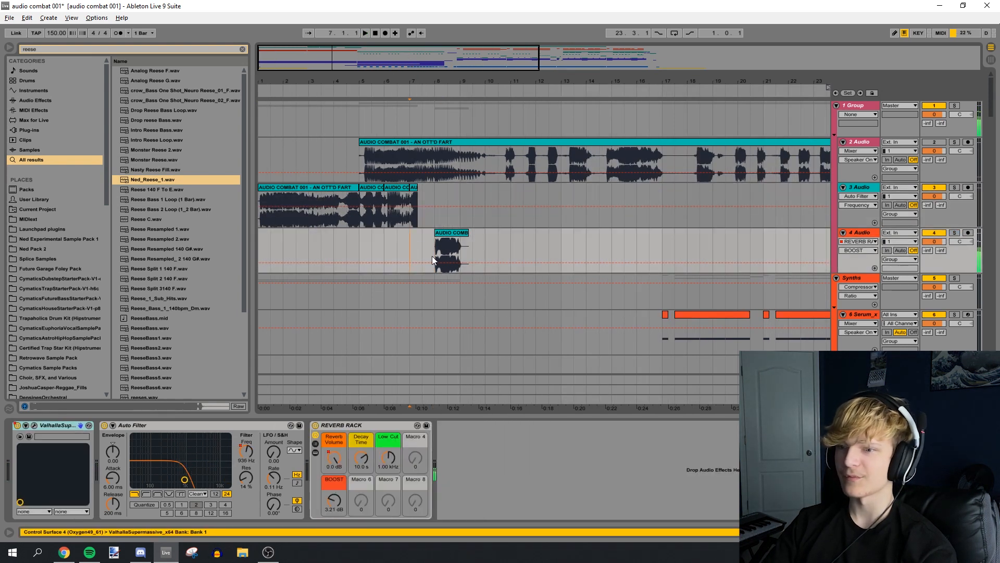
Locate the crow_Cymbal_Transition Cymbal_01 clip on track 38, select its span up to about bar 16, and return to the upper tracks.
scroll(430, 248, down, 15)
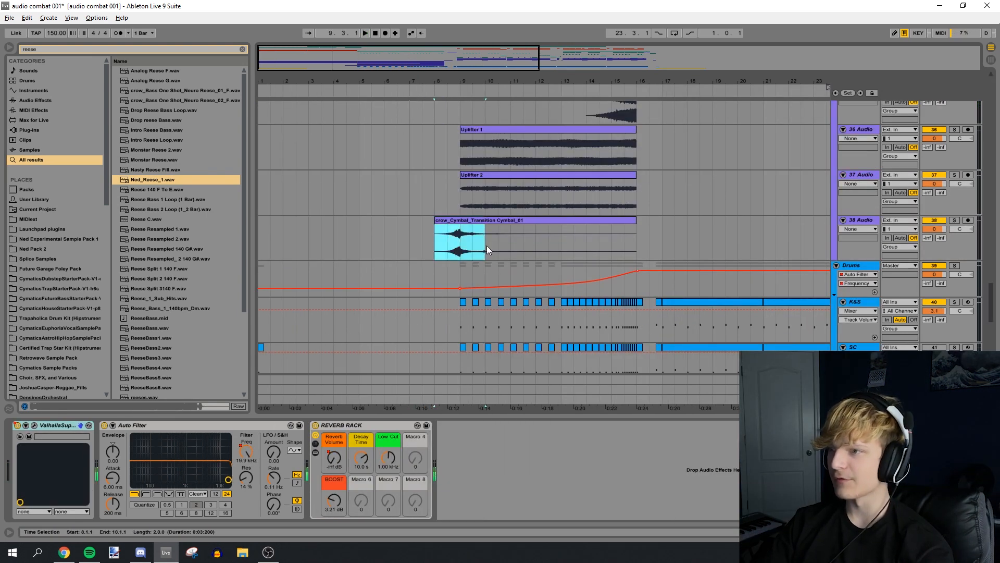
drag(487, 246, 640, 242)
click(439, 241)
drag(989, 297, 993, 190)
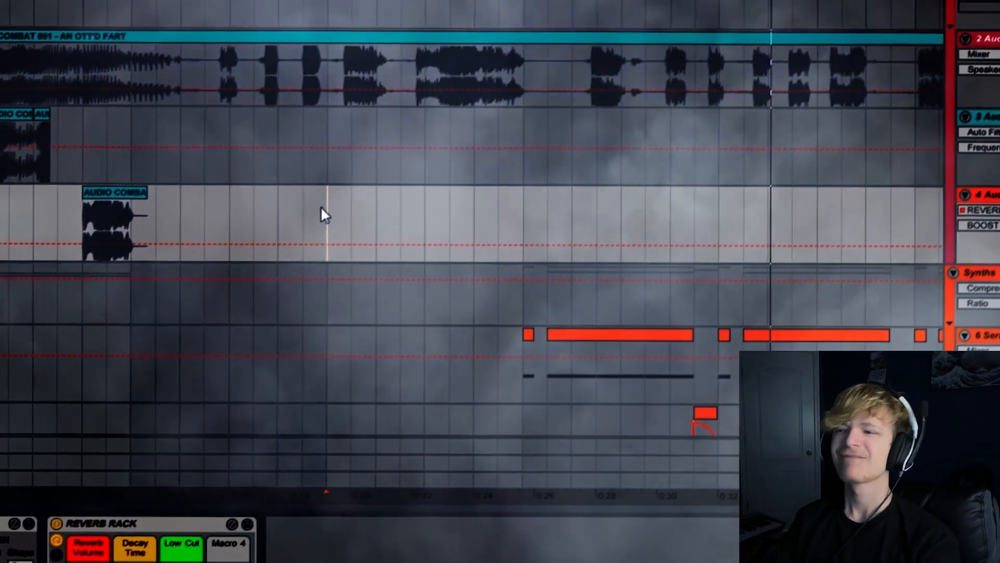
Play the full arrangement through the drop and place the insert marker at the end of track 2's AUDIO COMBAT 001 clip.
drag(331, 6, 331, 0)
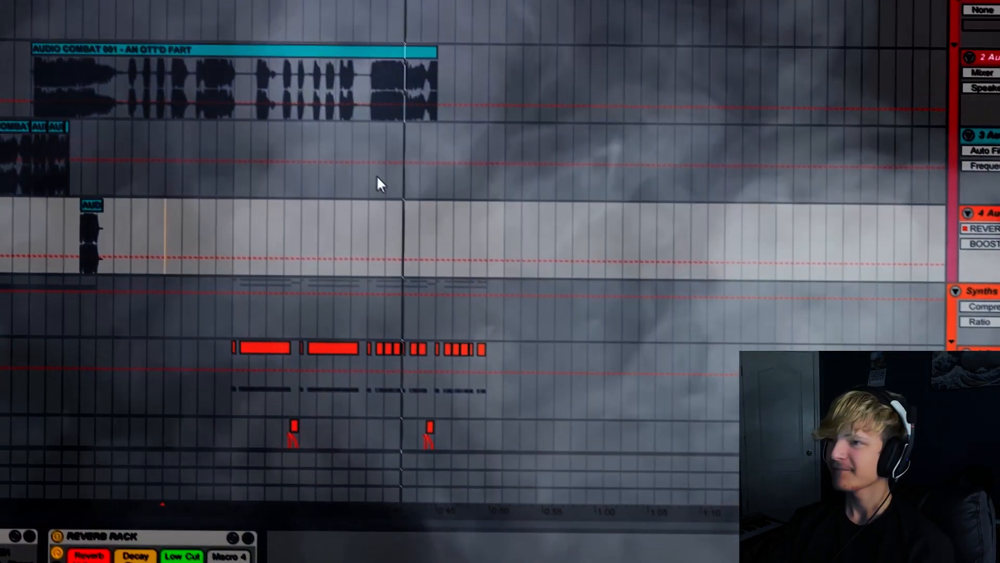
scroll(420, 120, up, 5)
click(463, 71)
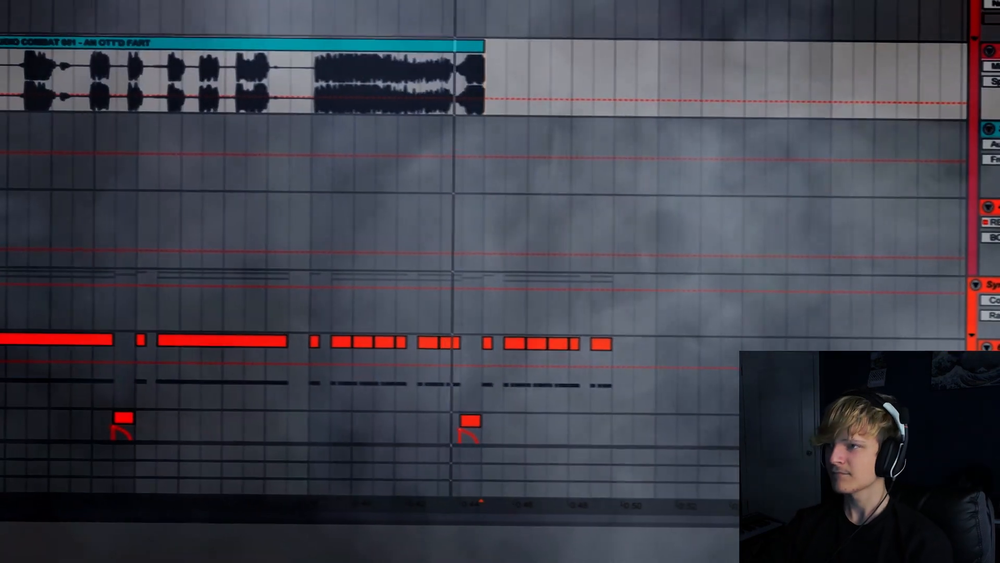